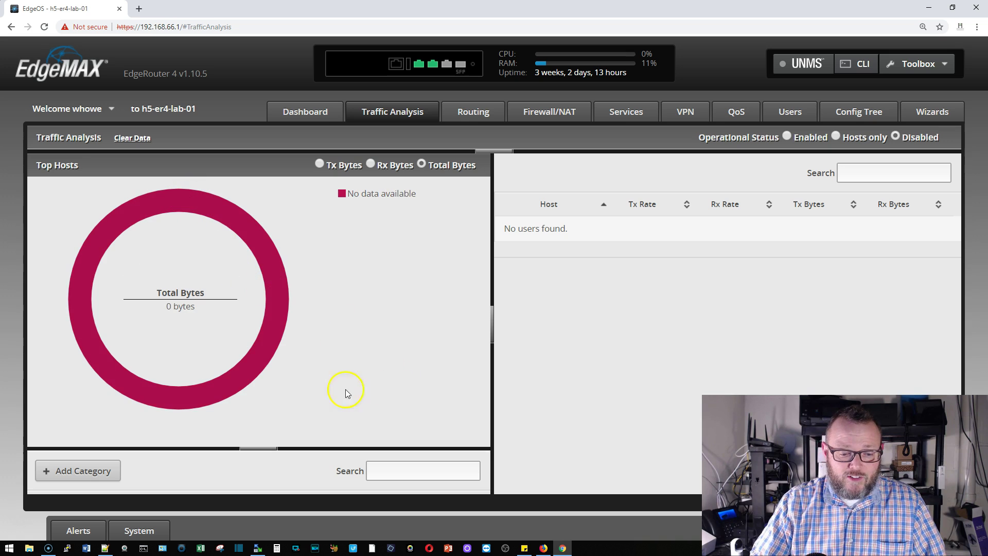
Step: Open Command Prompt and SSH into the EdgeRouter at 192.168.66.1, entering the login password
click(144, 548)
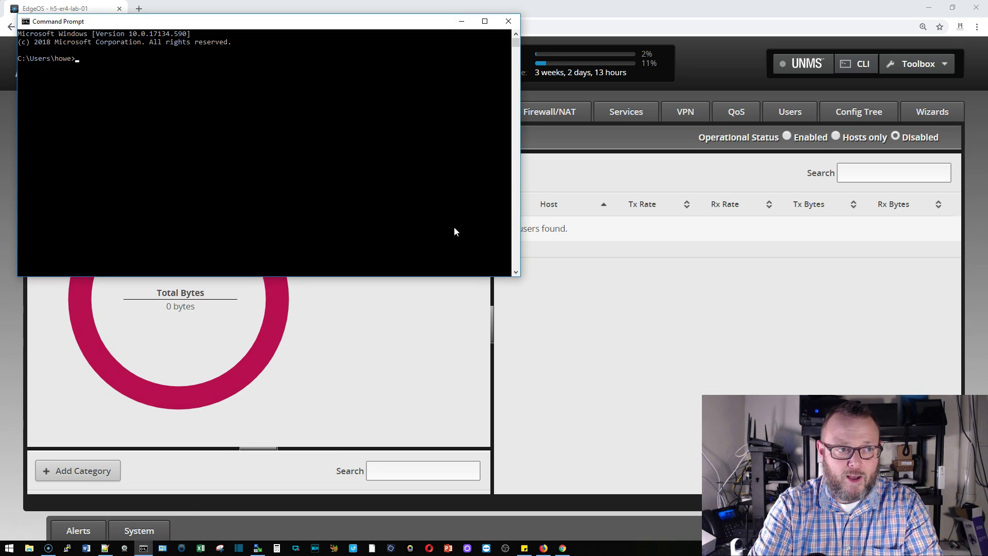
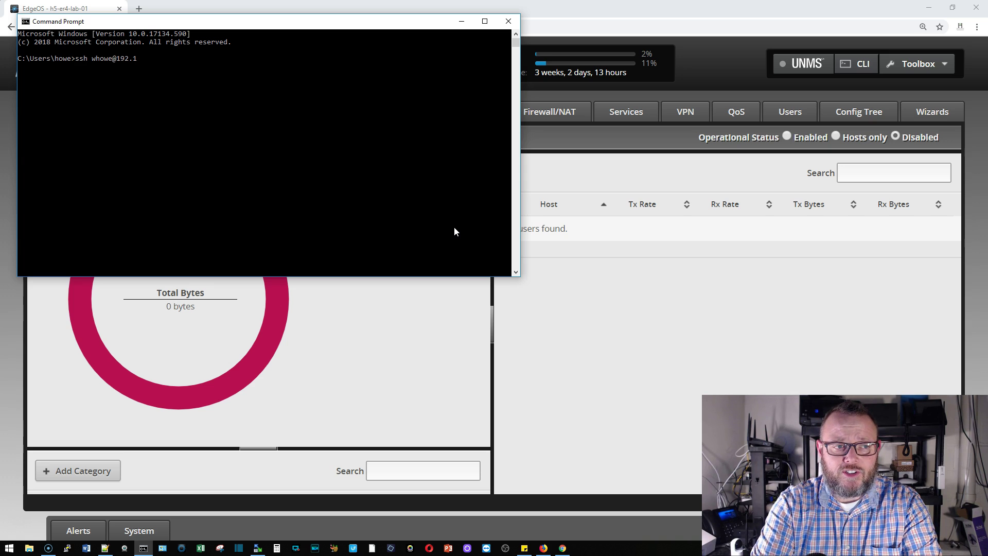
text(68.)
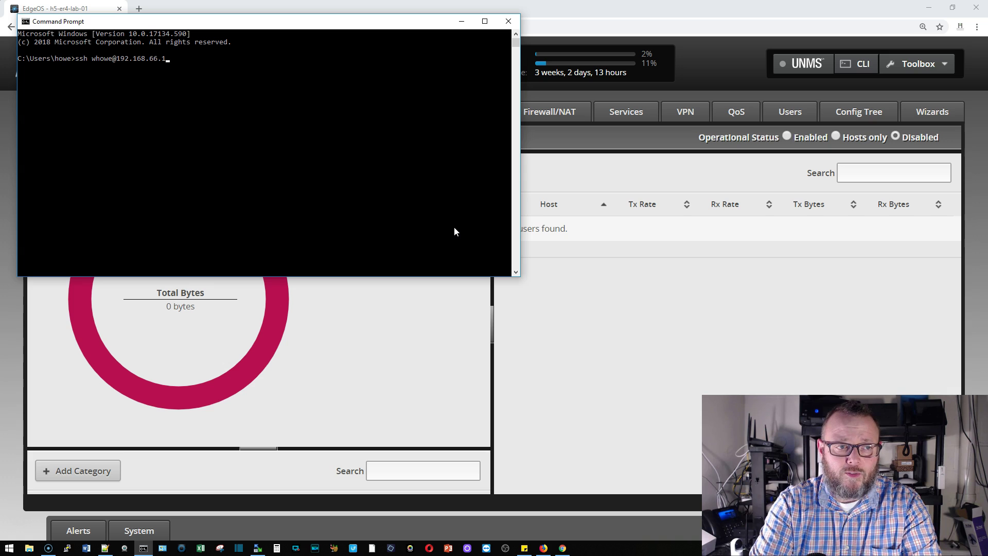
text(66.1)
key(Return)
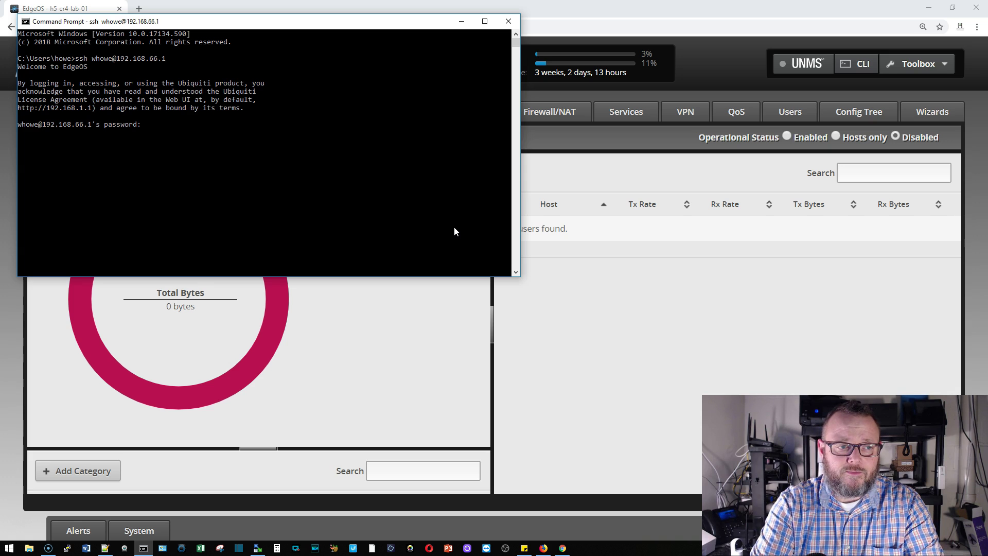
key(Return)
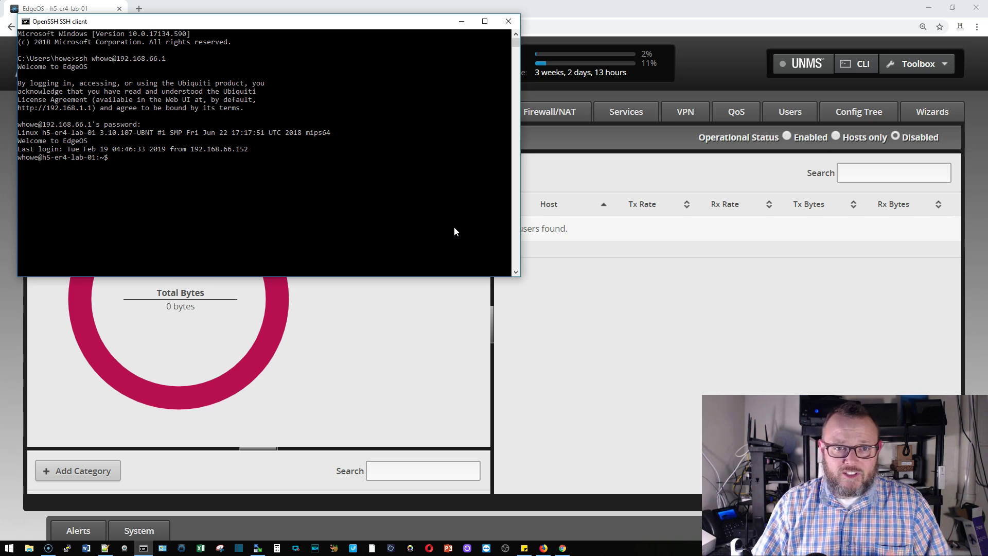
Step: Run 'show interfaces ethernet eth1 capture' on the router using Tab completion
click(499, 61)
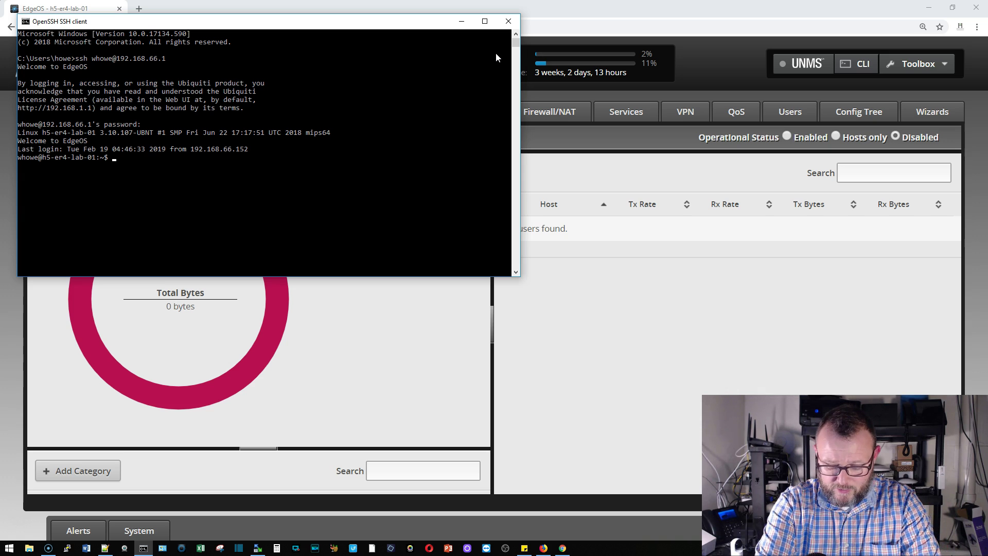
text(how inter)
key(Tab)
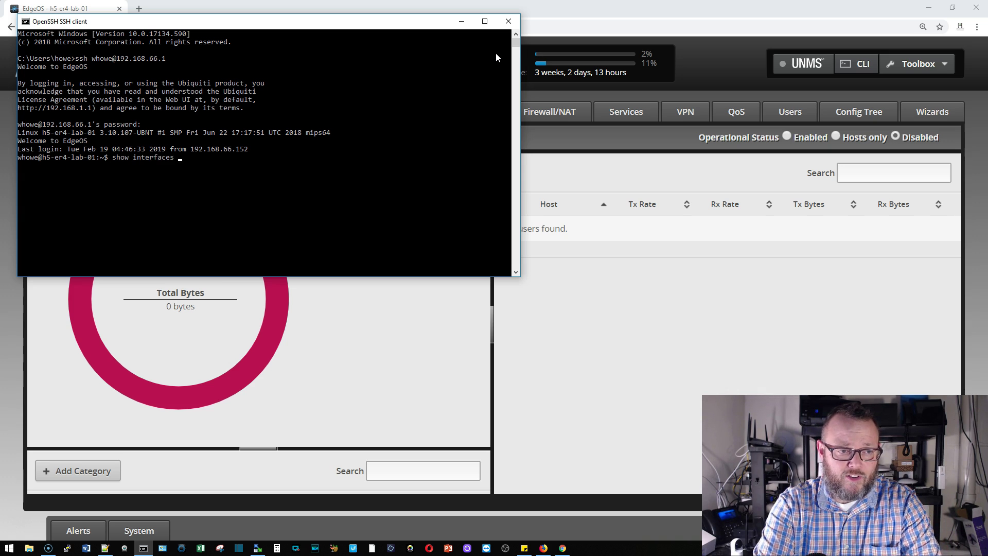
text(et)
key(Tab)
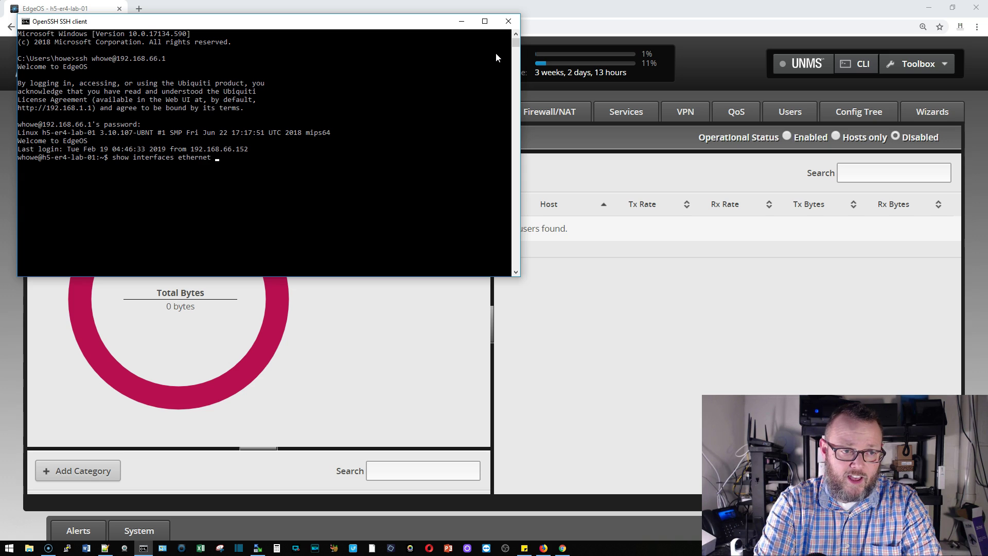
text(eth1 capture)
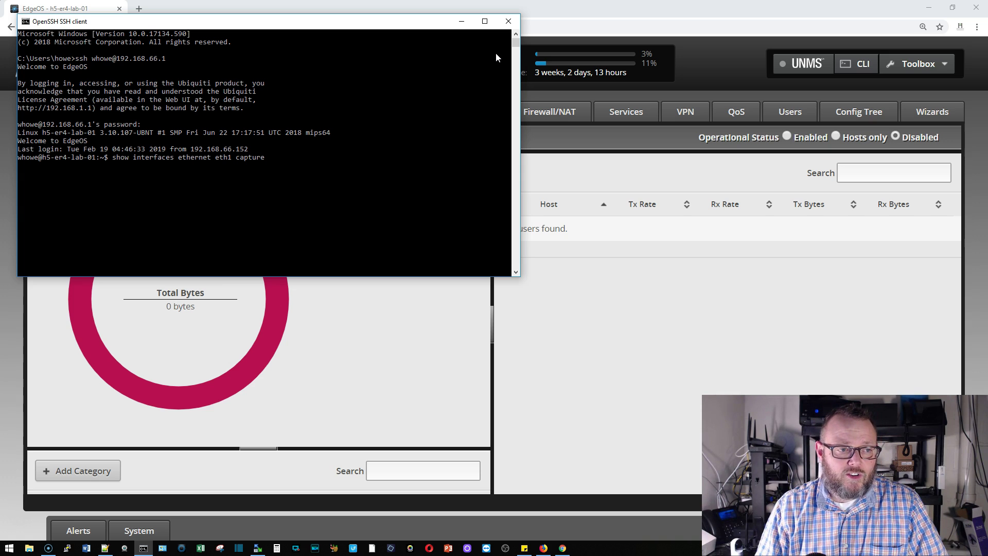
key(Return)
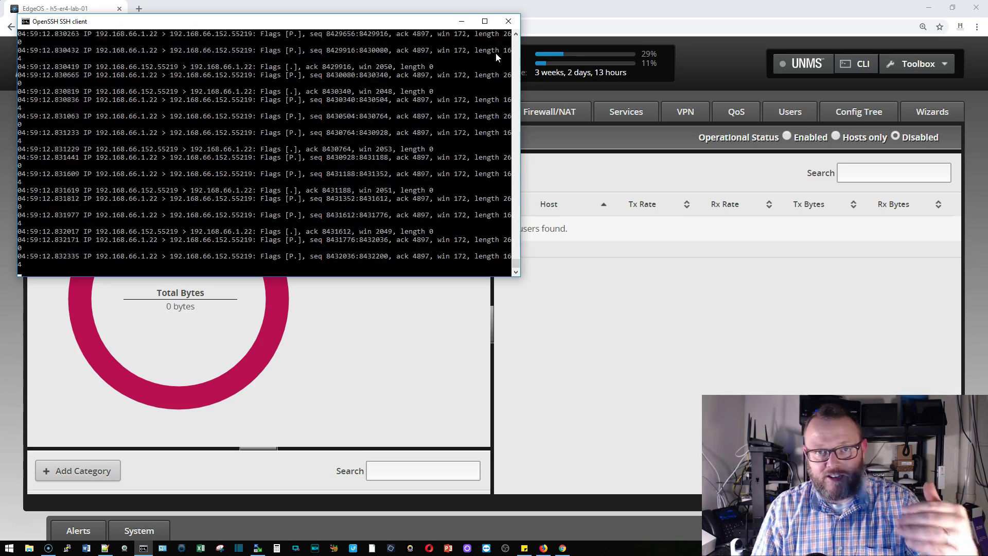
Step: Stop the capture and review the packet lines between 192.168.66.1:22 and 192.168.66.152
key(ctrl+c)
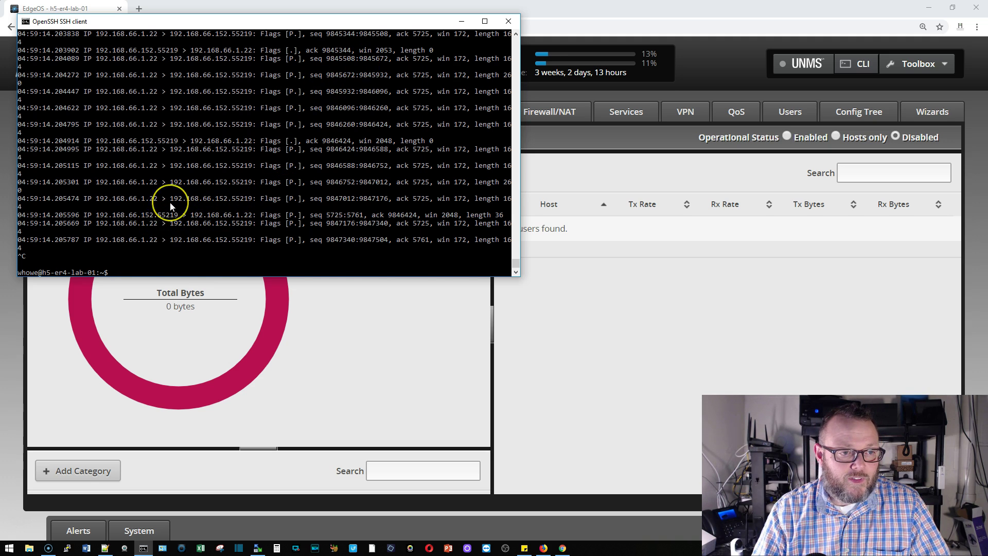
scroll(170, 202, up, 3)
scroll(170, 202, up, 15)
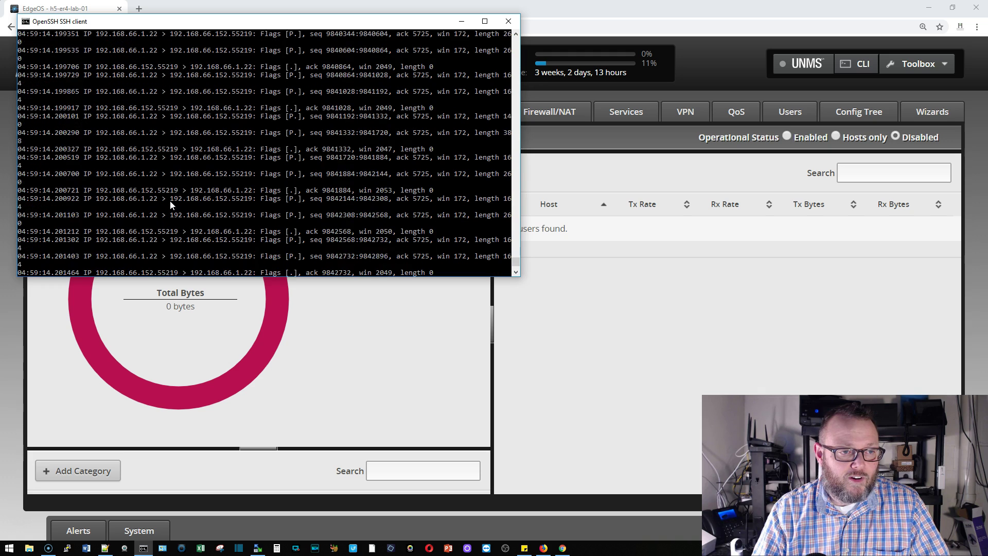
scroll(170, 203, down, 9)
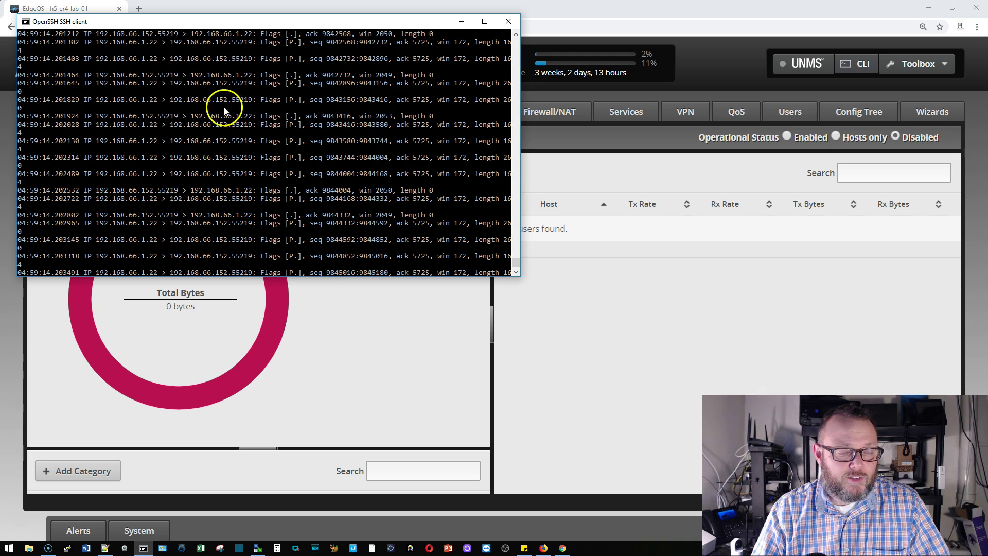
scroll(206, 186, up, 20)
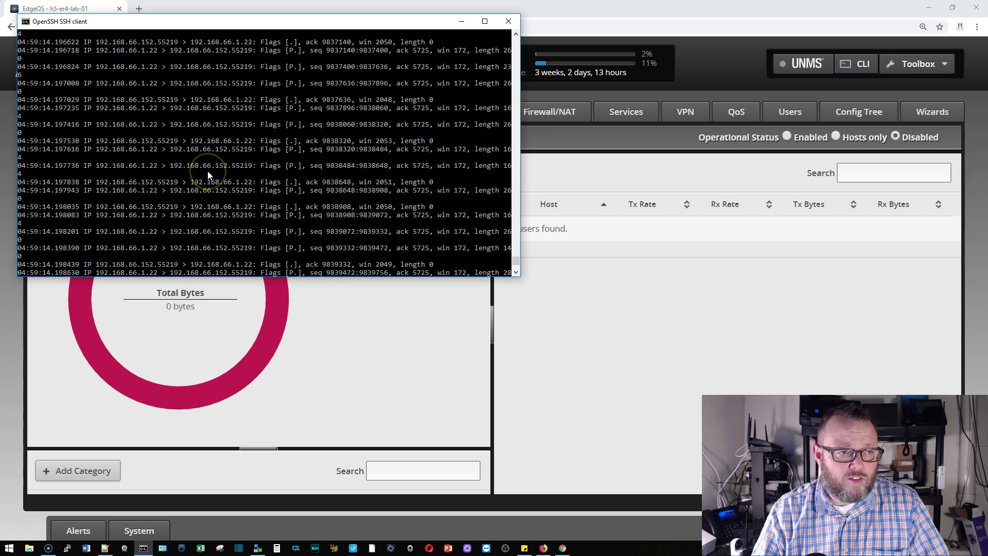
drag(515, 254, 505, 293)
key(ctrl+c)
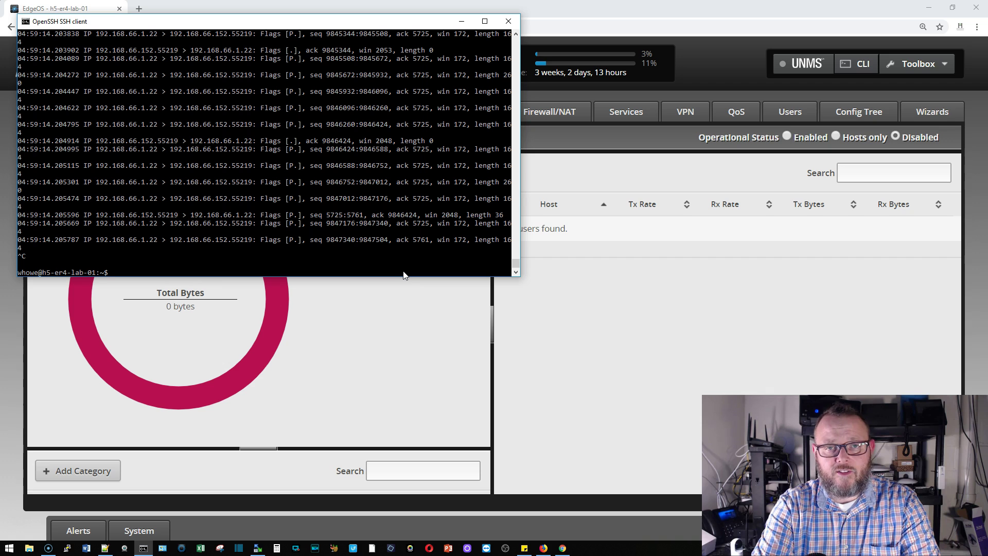
text(sudo t)
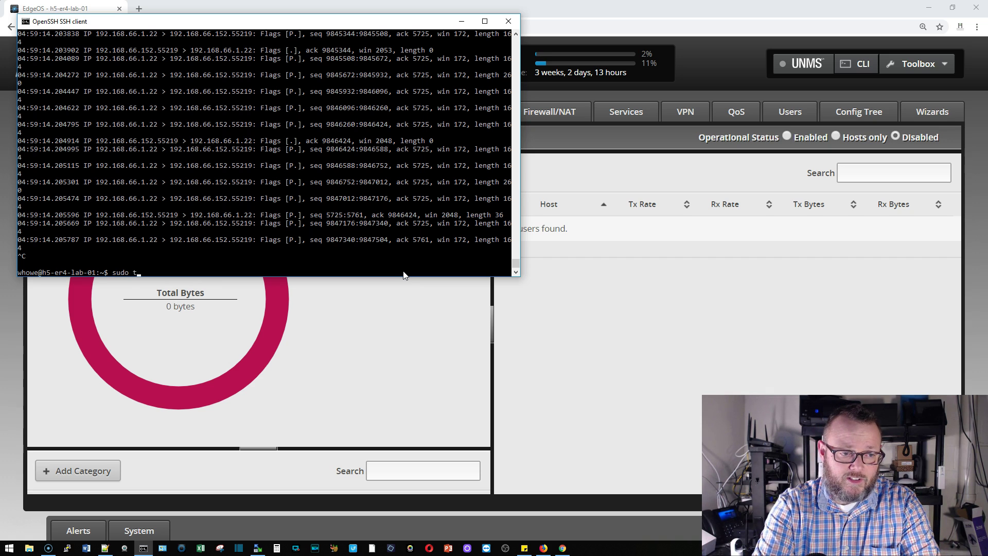
text(cpdump)
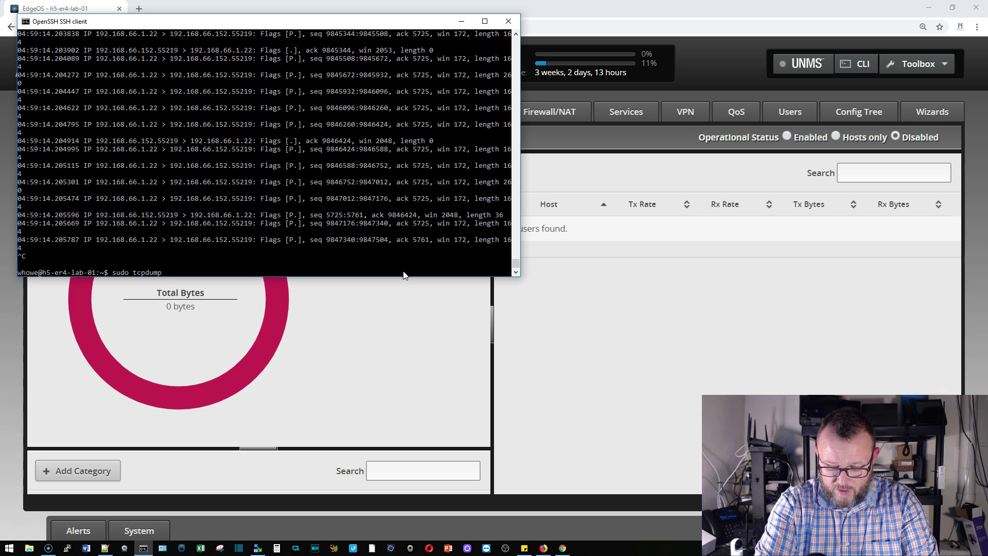
text(i)
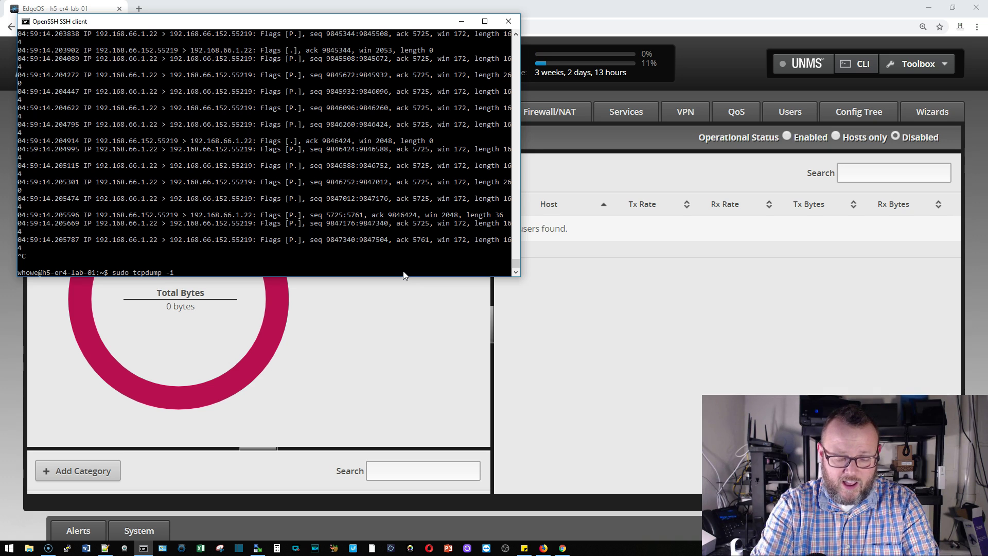
text( eth1)
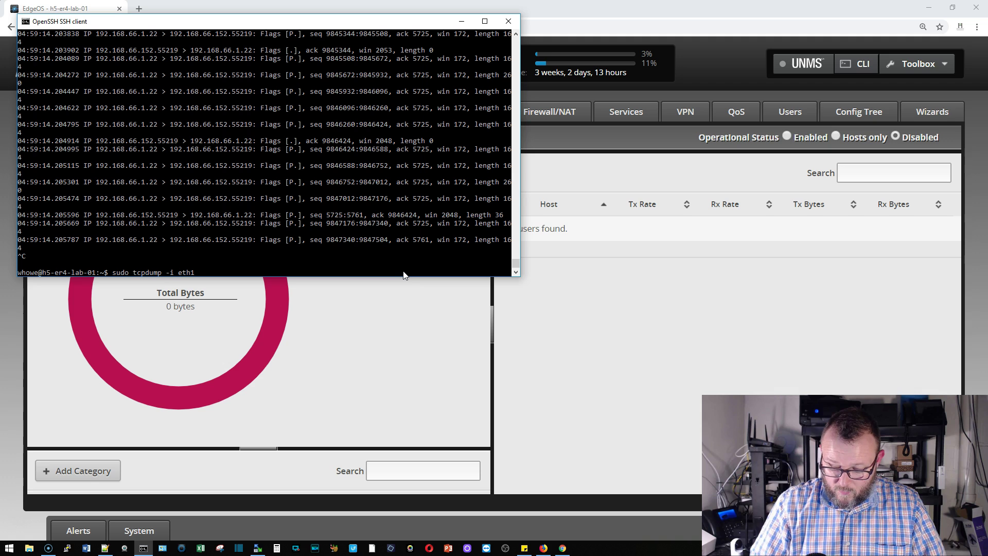
text( -n)
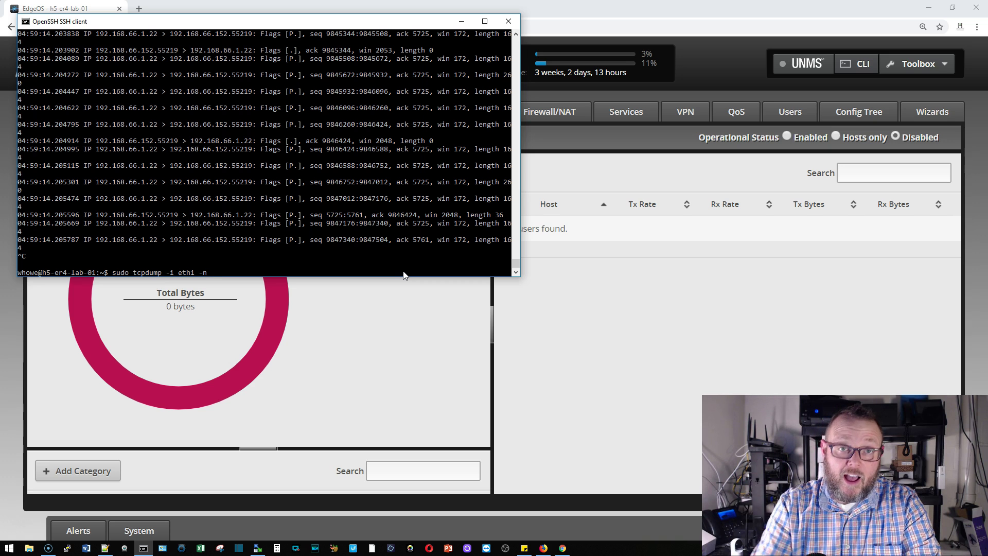
text(tcp)
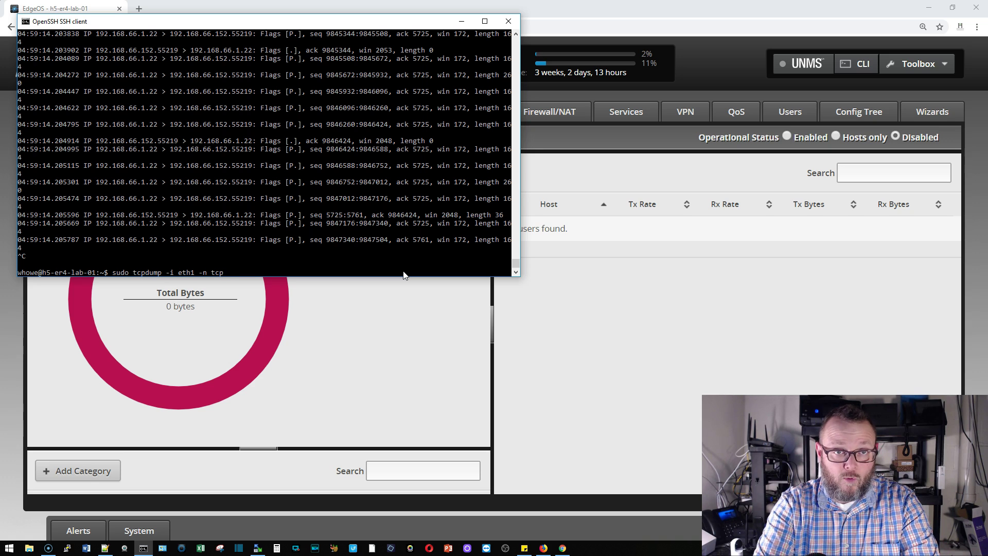
text( dst)
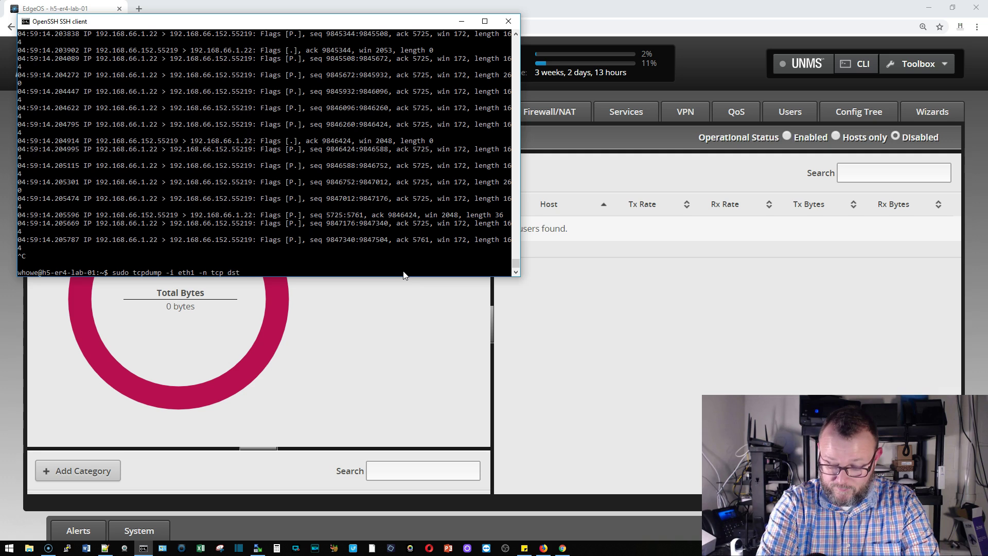
text( port )
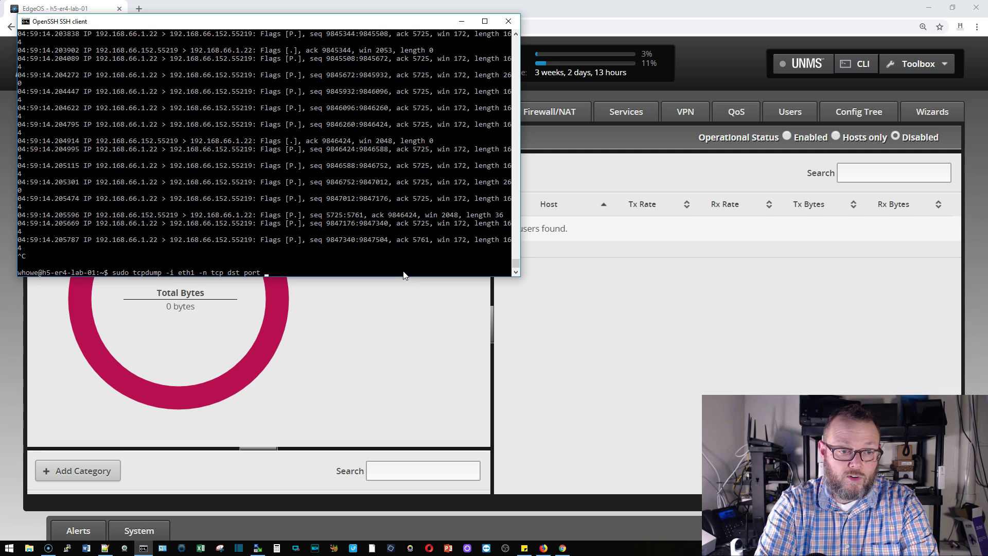
text(443)
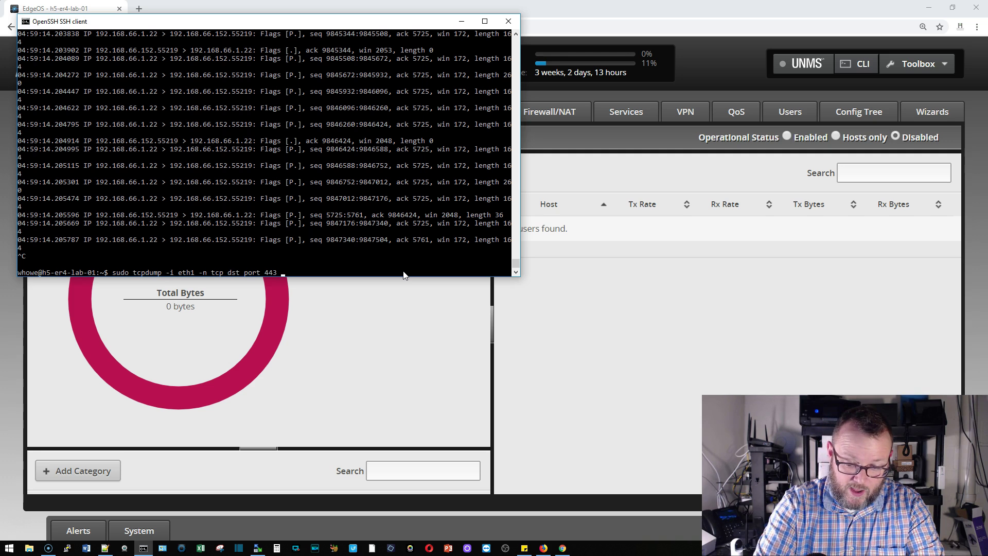
text( -)
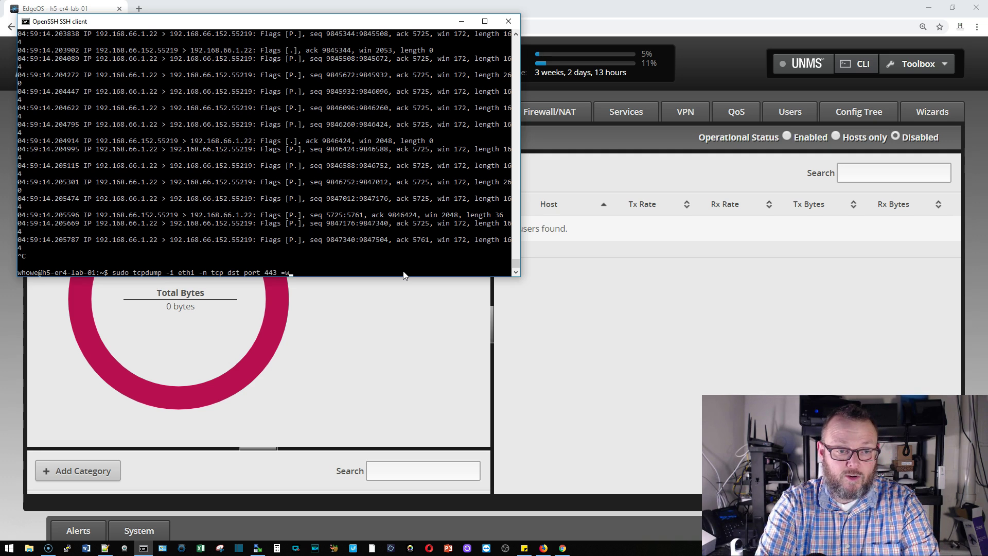
text(w /home)
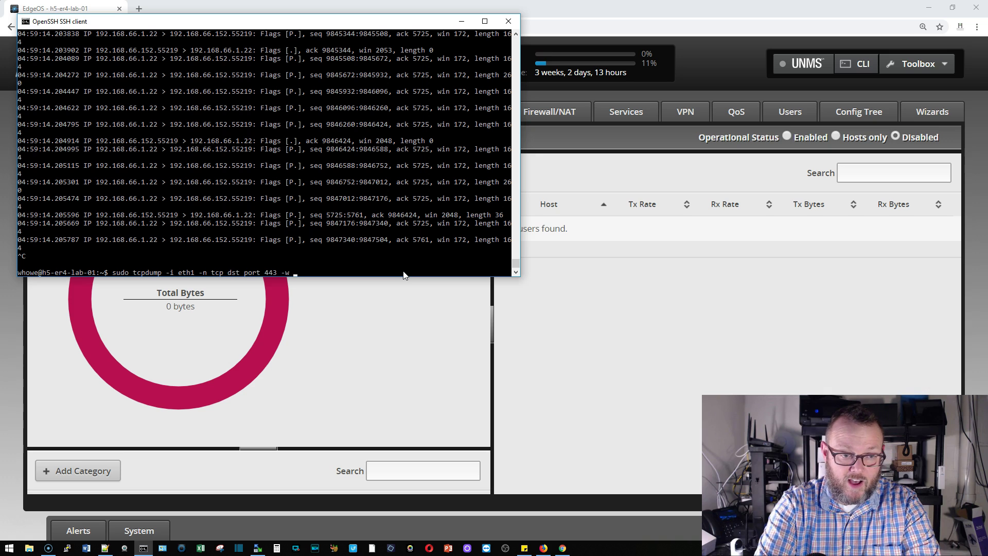
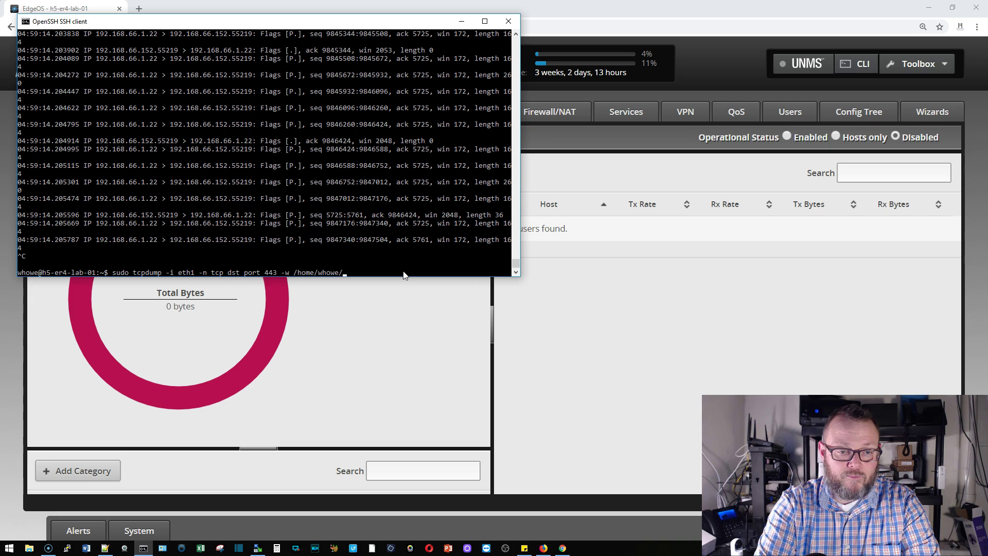
text(ervideo)
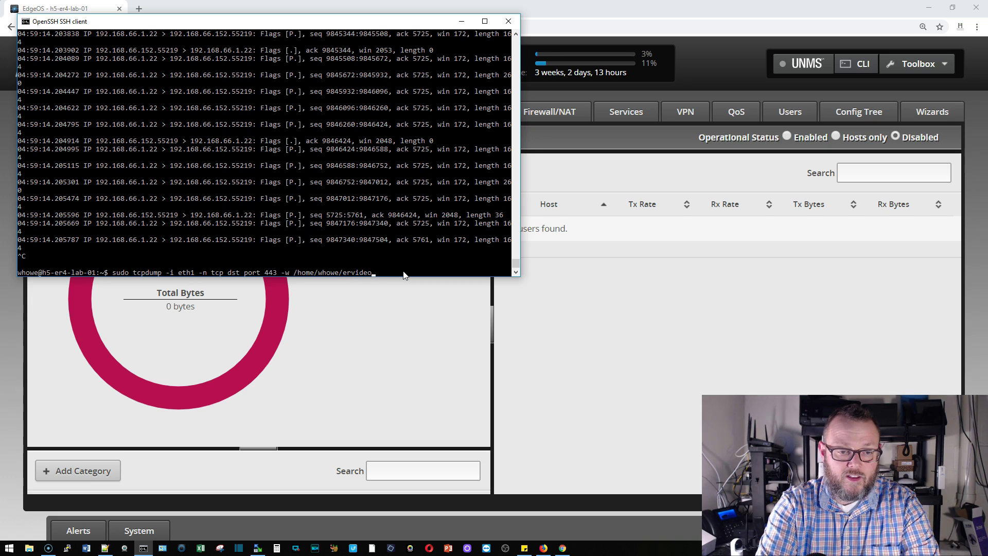
text(.pcap)
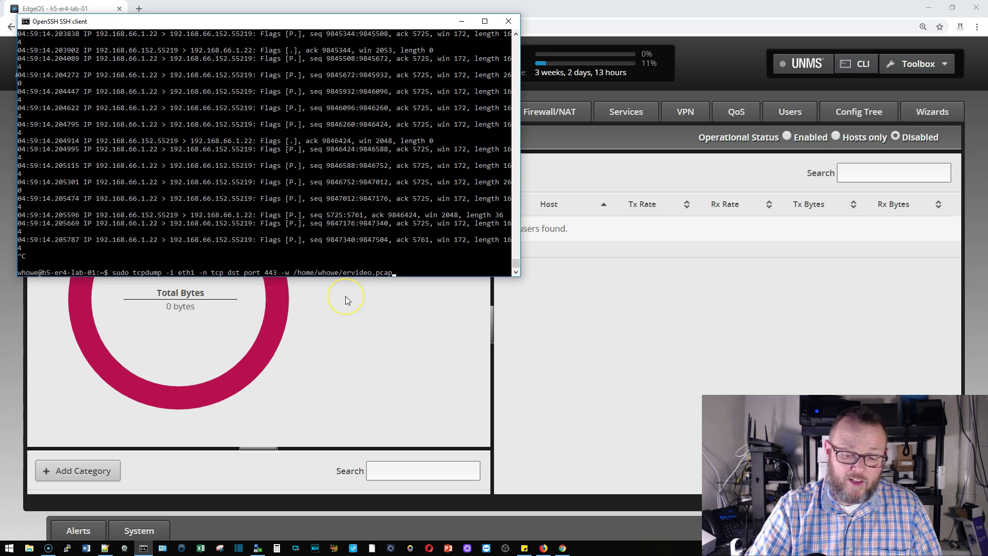
key(Return)
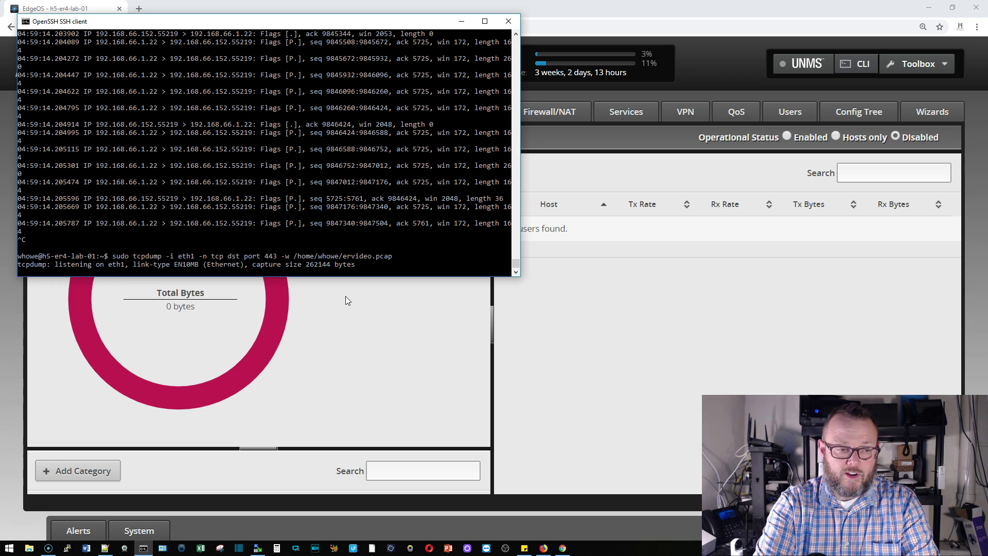
key(ctrl+c)
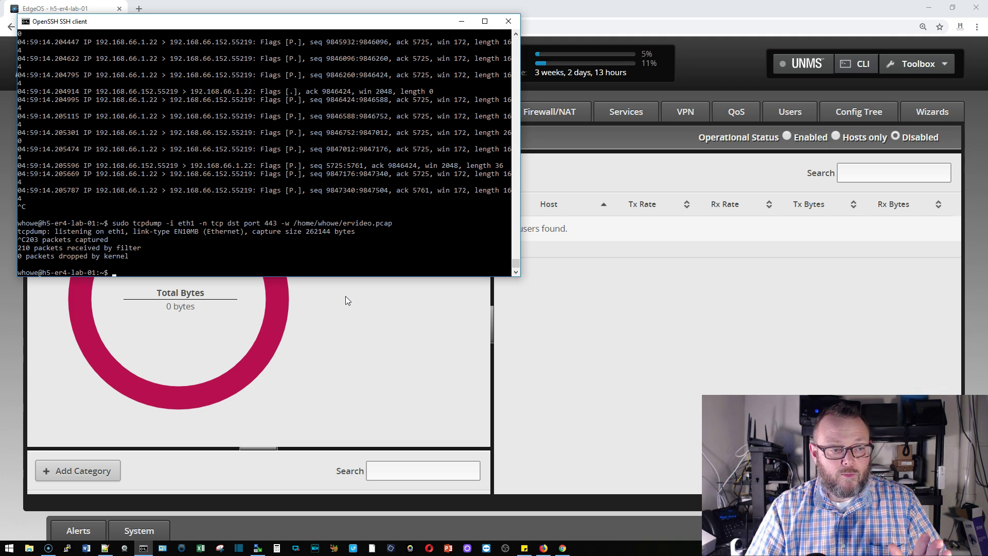
text(cd )
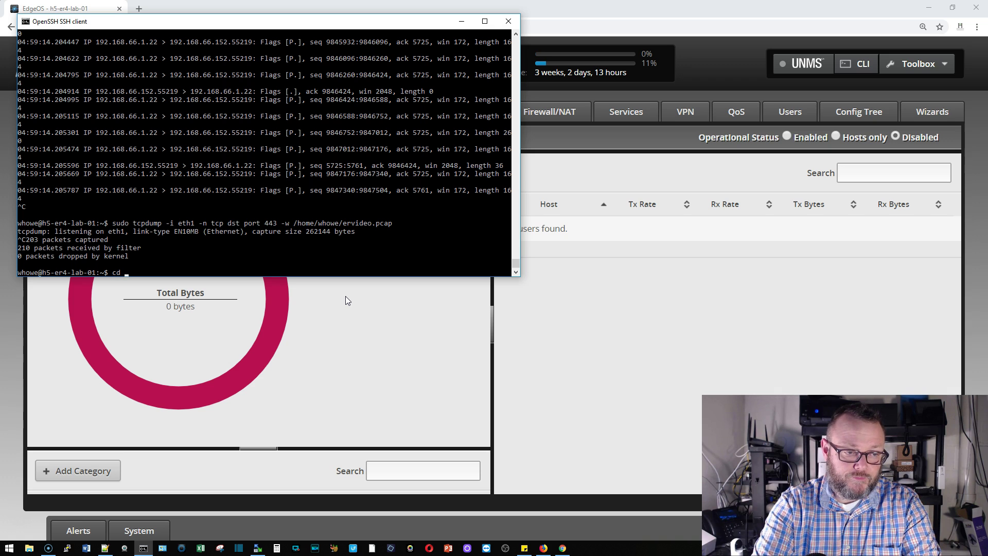
key(Return)
text(l)
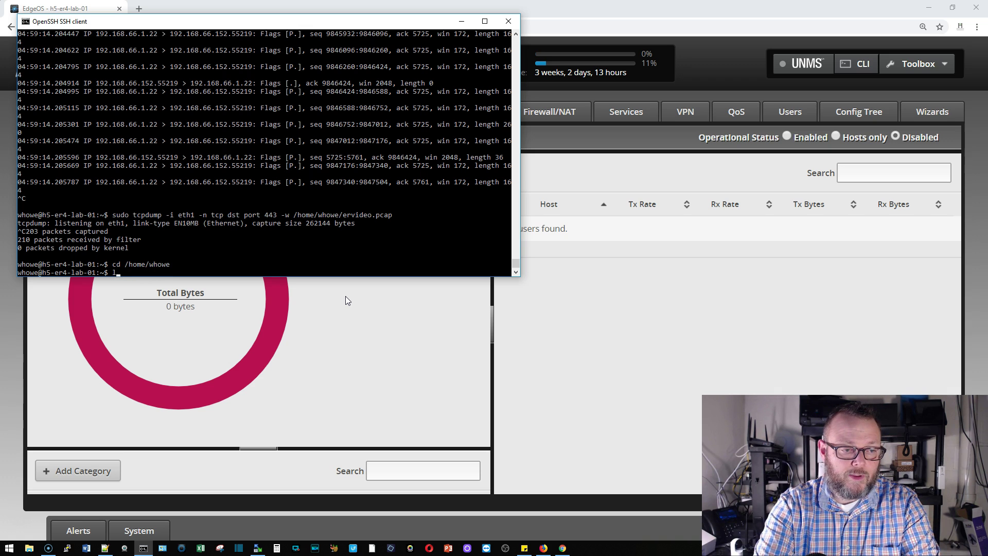
text(s)
key(Return)
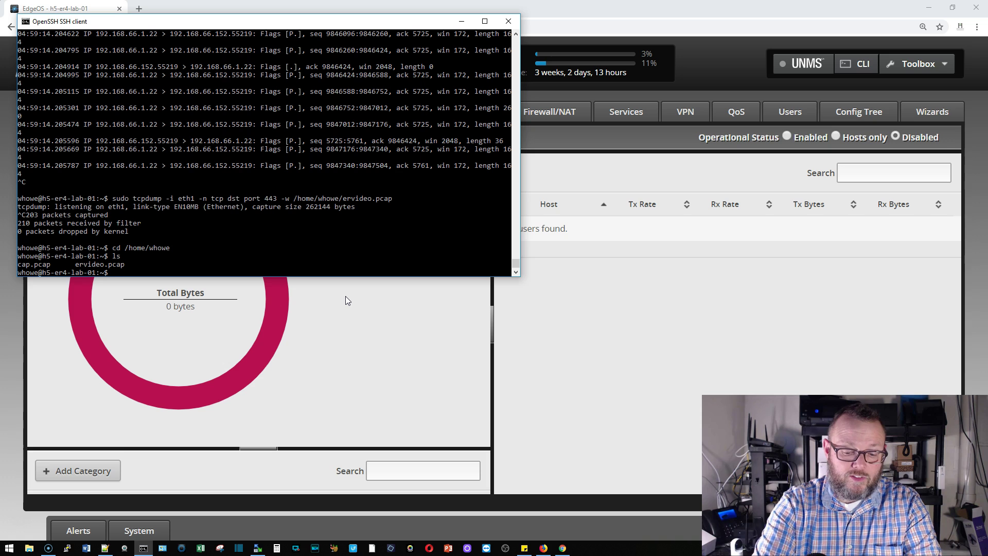
text(ls -h)
key(Return)
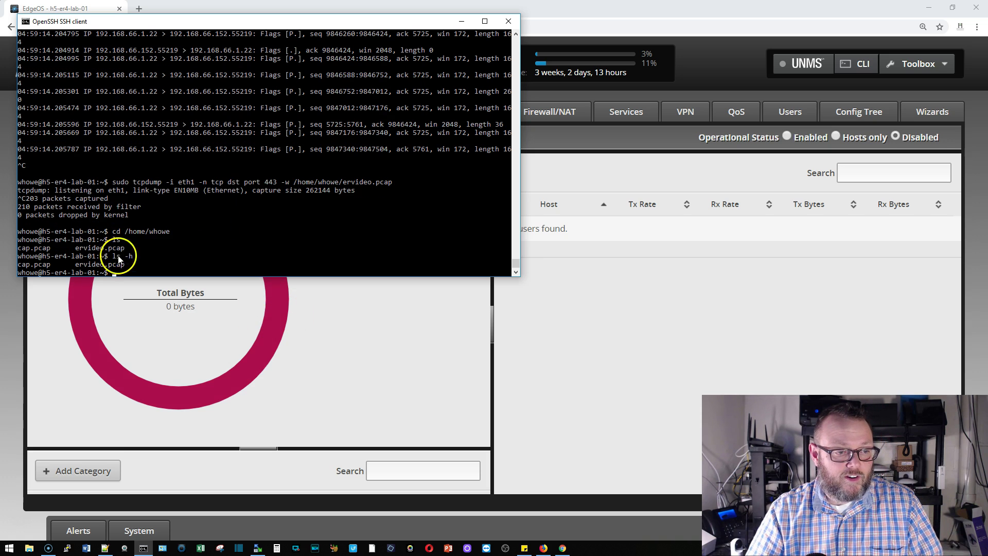
Step: Log out of the router's SSH session and close Command Prompt with exit
text(exit)
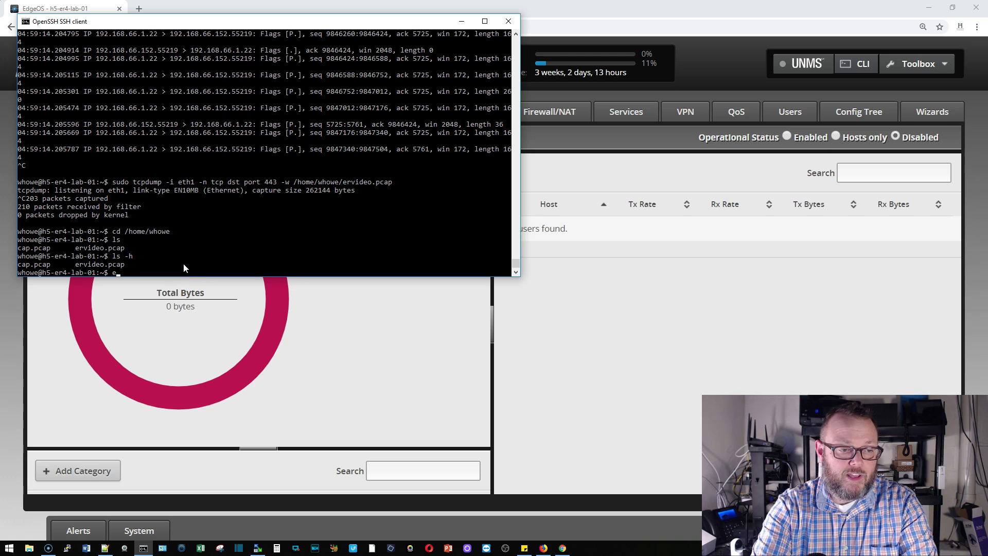
key(Return)
text(exit)
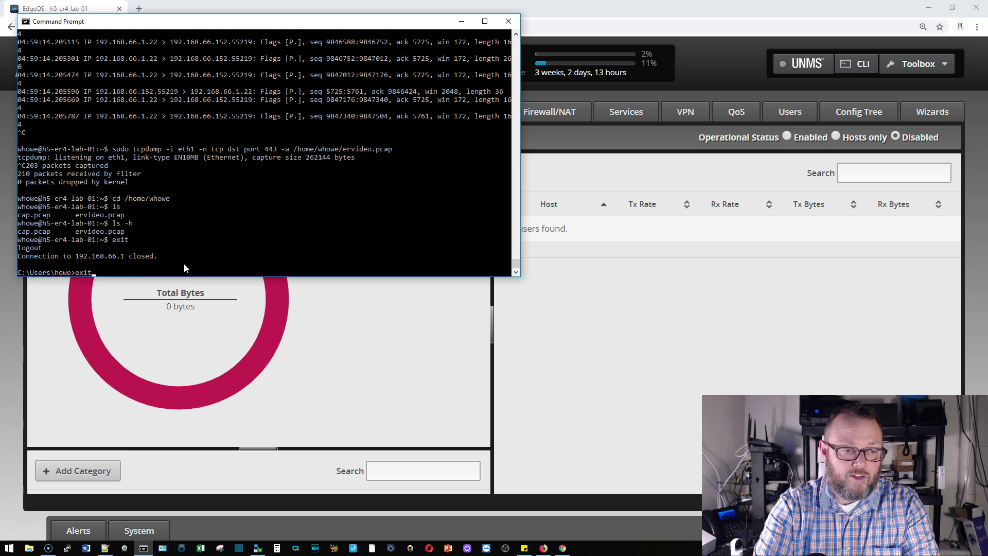
key(Return)
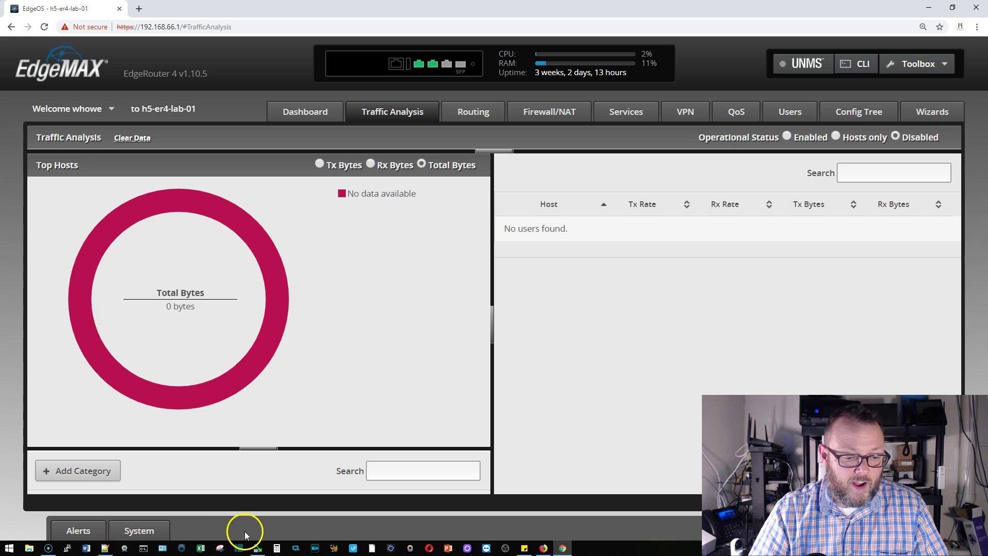
click(257, 547)
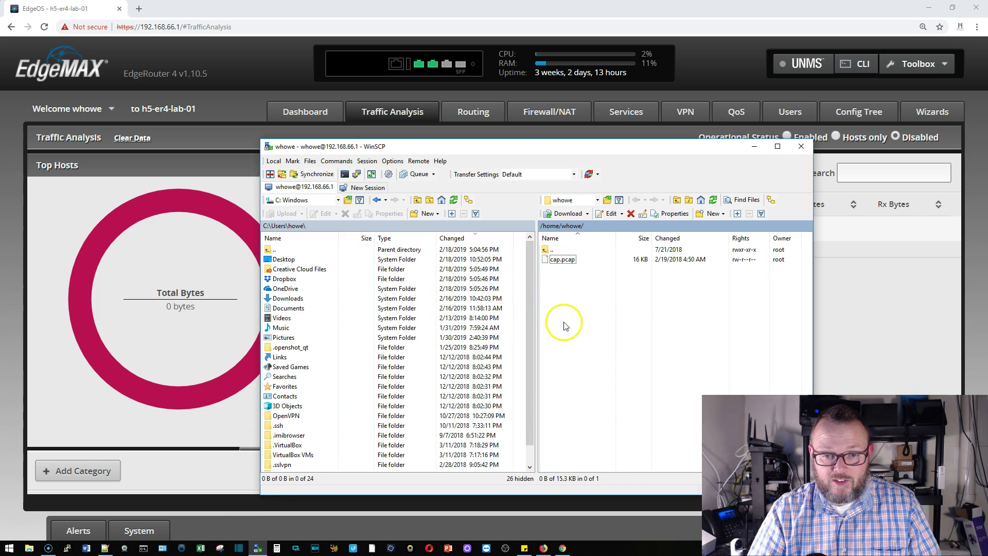
click(712, 200)
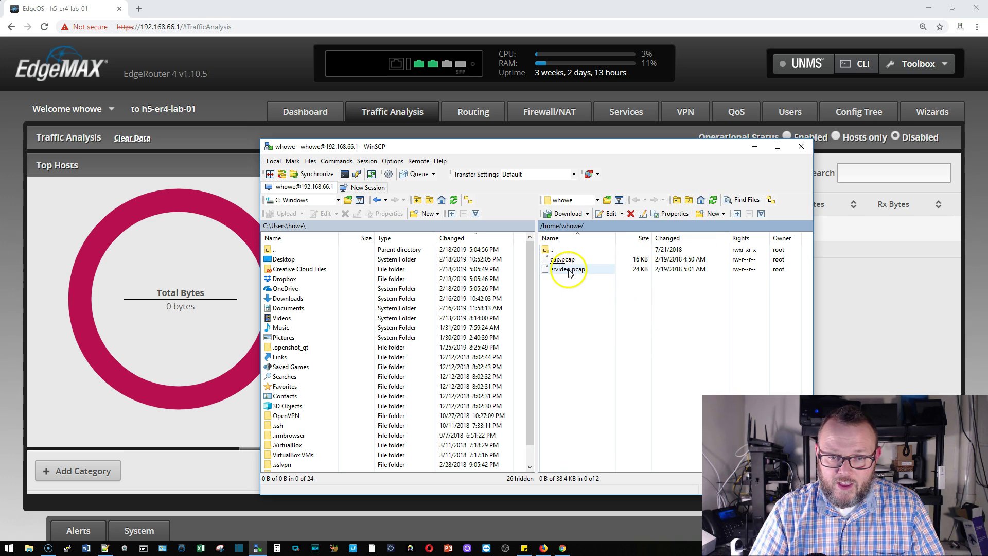
click(564, 273)
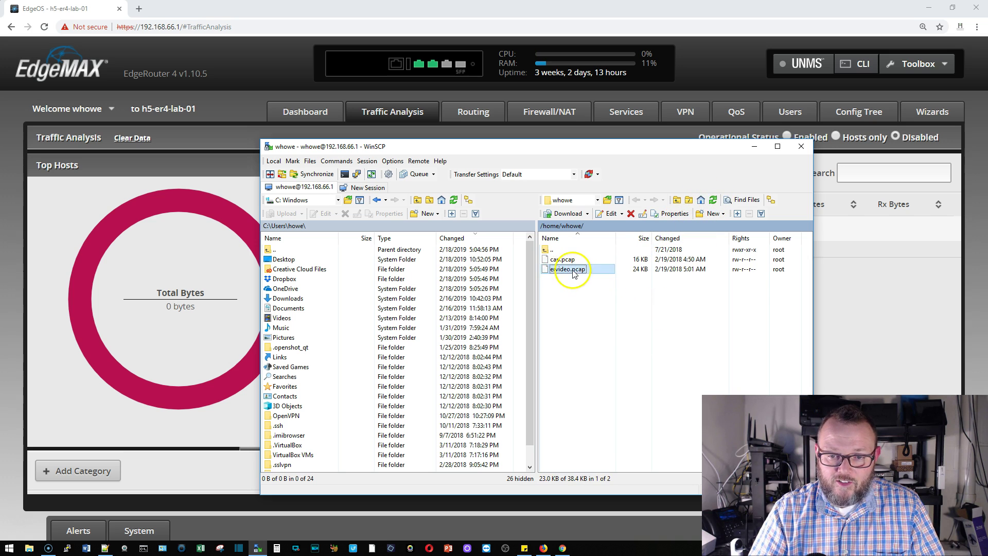
click(638, 274)
drag(639, 274, 286, 260)
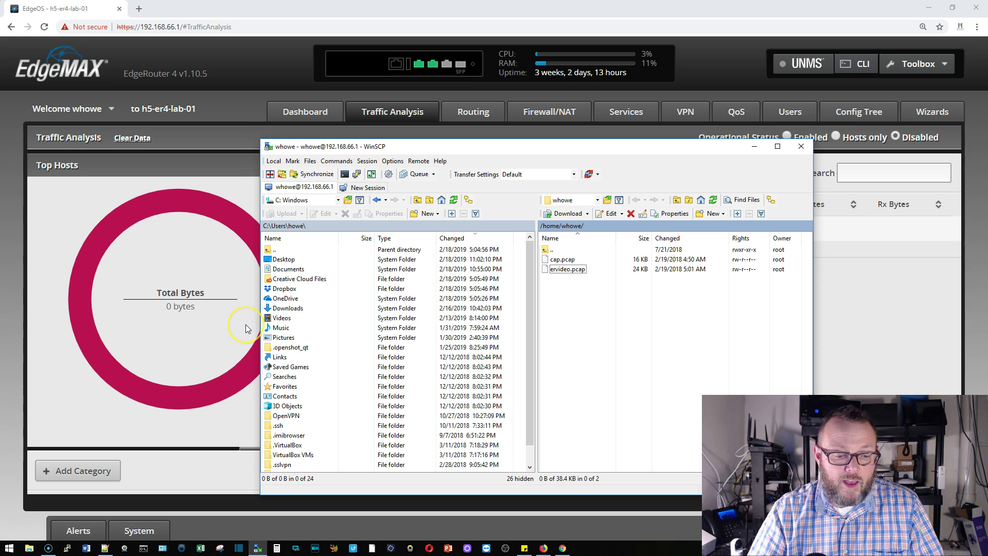
click(805, 150)
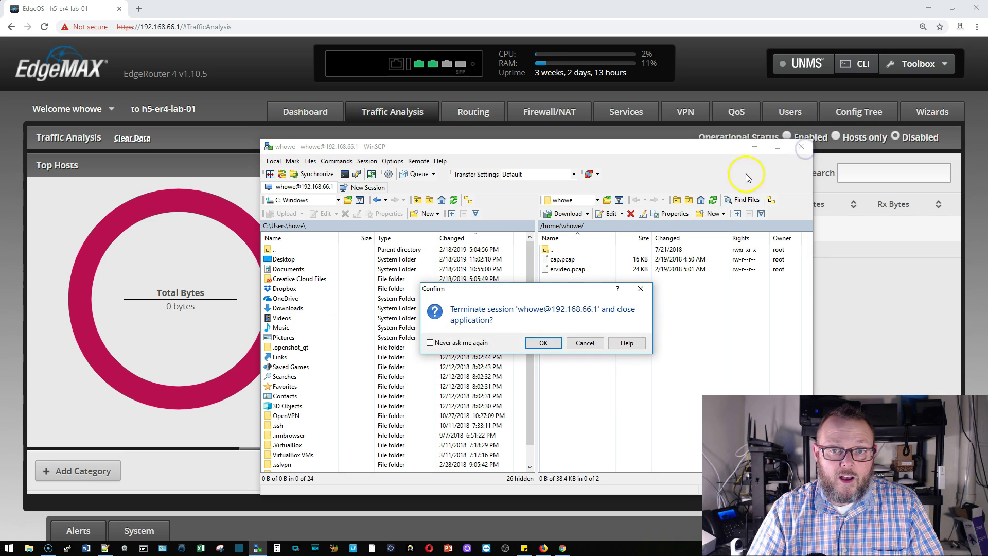
click(545, 341)
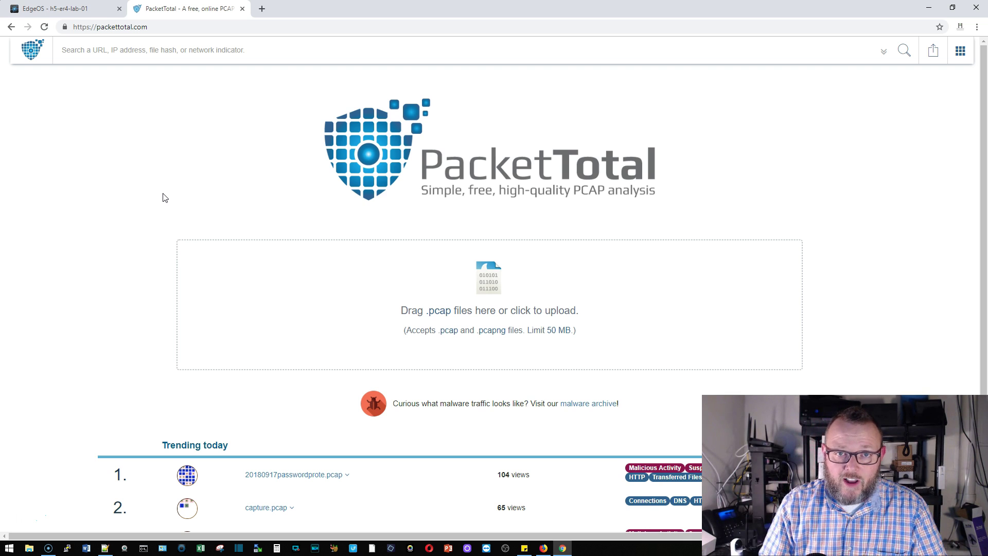
Step: Open the packettotal.com home page in a new browser tab
click(419, 205)
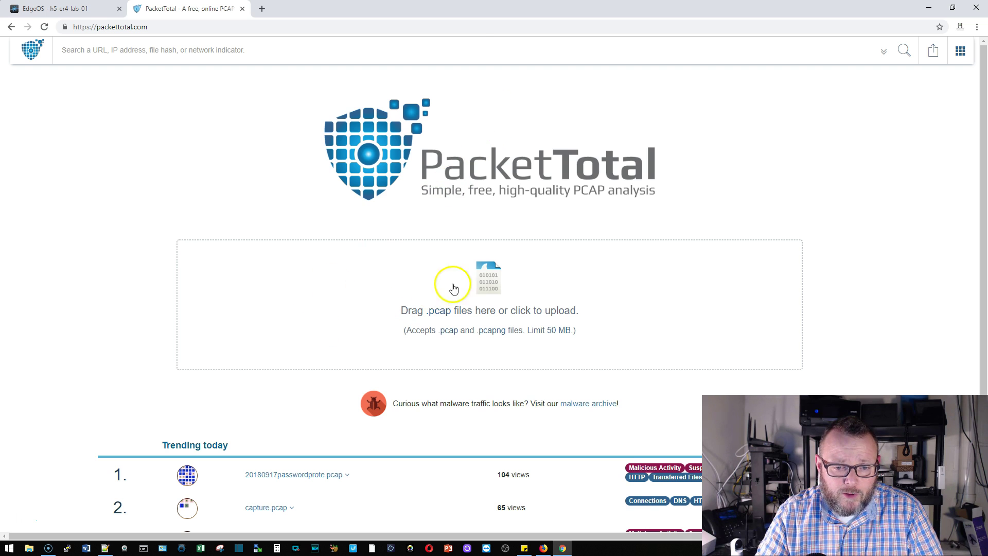
Step: Upload ervideo.pcap to PacketTotal and analyze it, yielding 20 port-443 connections
click(479, 275)
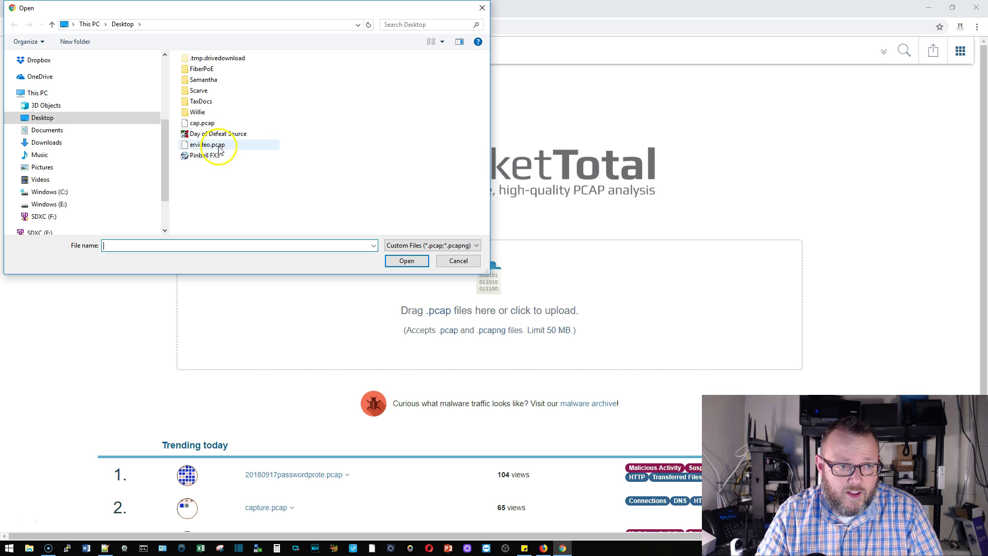
double_click(207, 145)
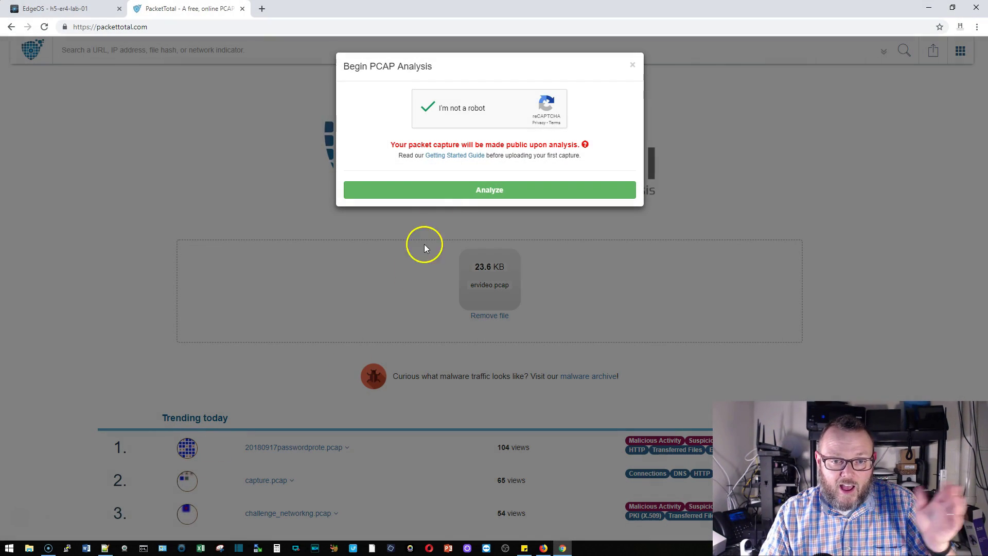
click(448, 193)
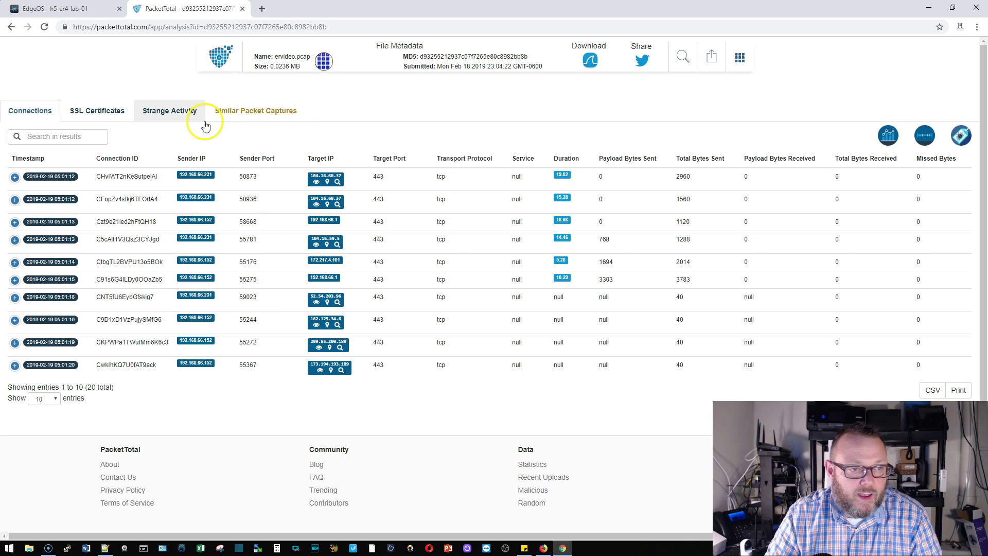
click(86, 109)
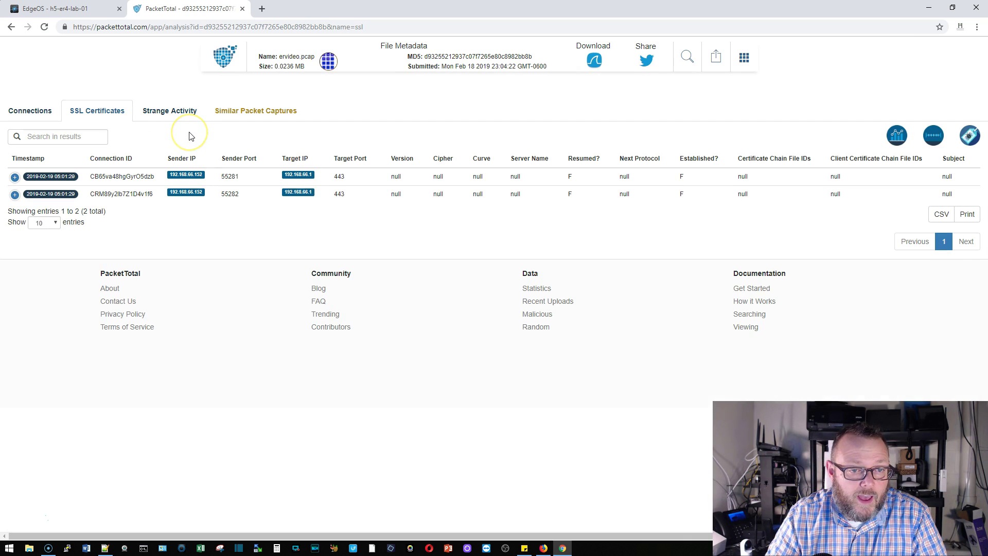
click(199, 120)
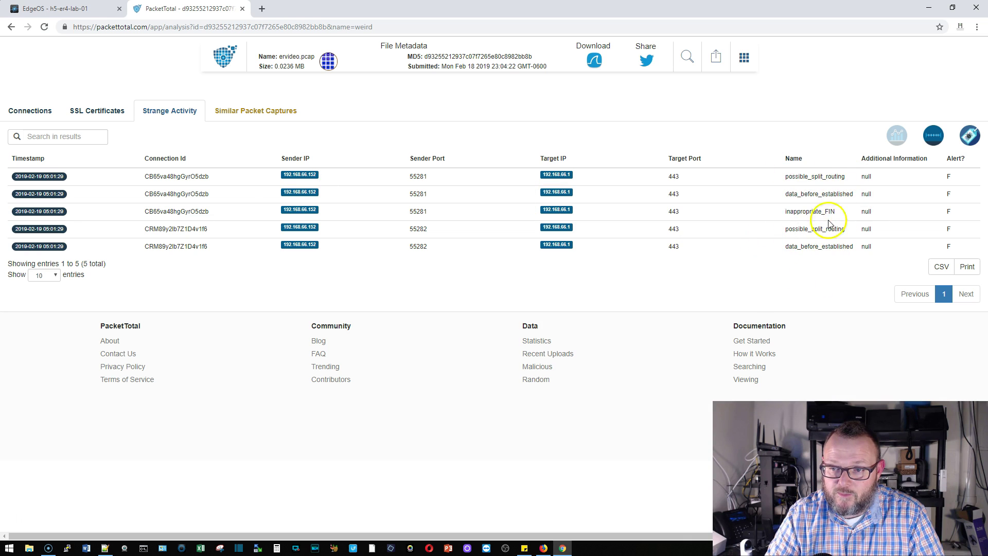
click(32, 112)
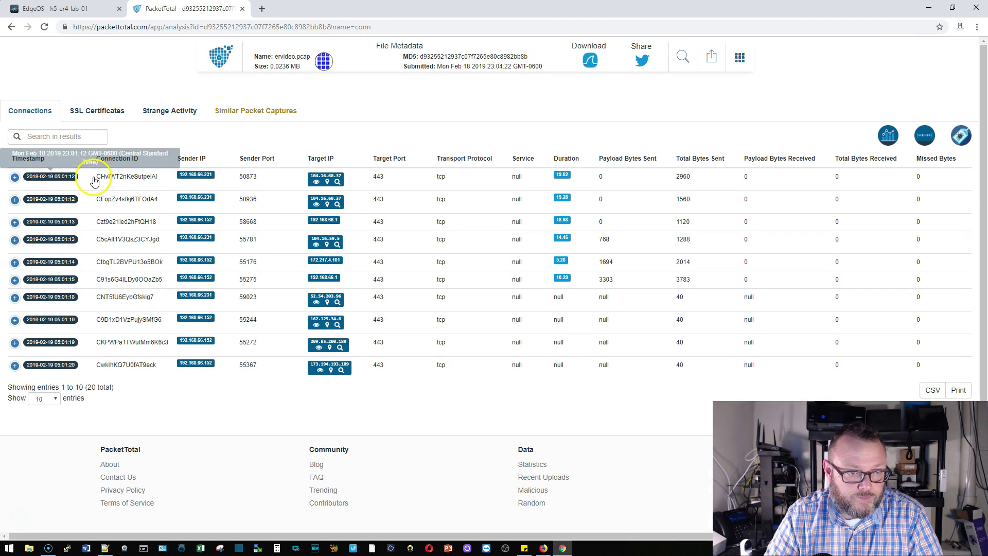
click(15, 178)
click(15, 177)
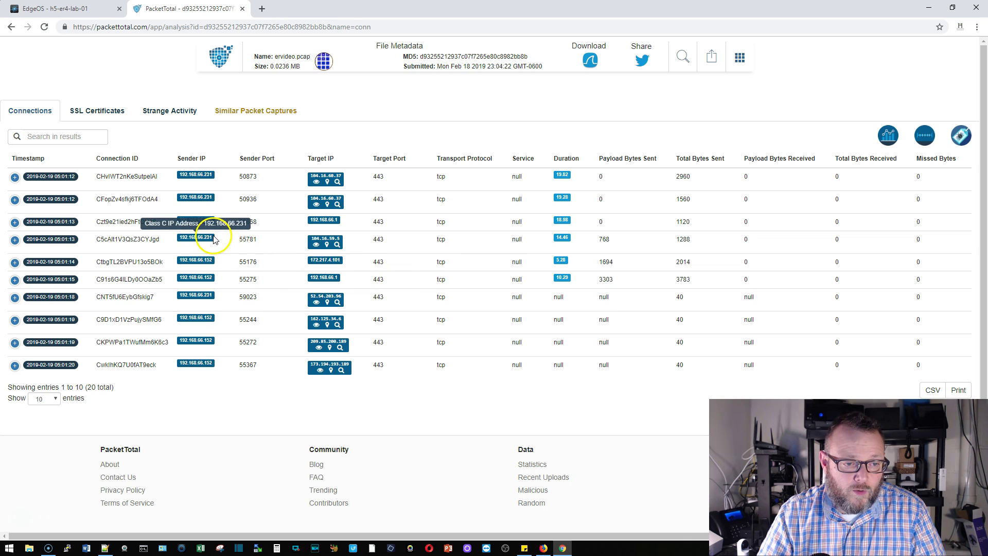
drag(153, 239, 217, 246)
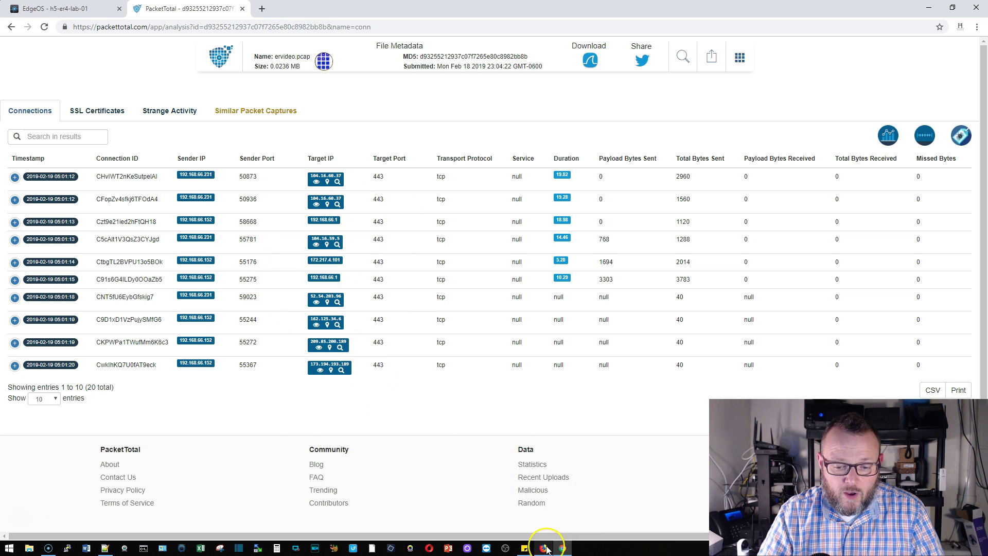
mouse_move(547, 549)
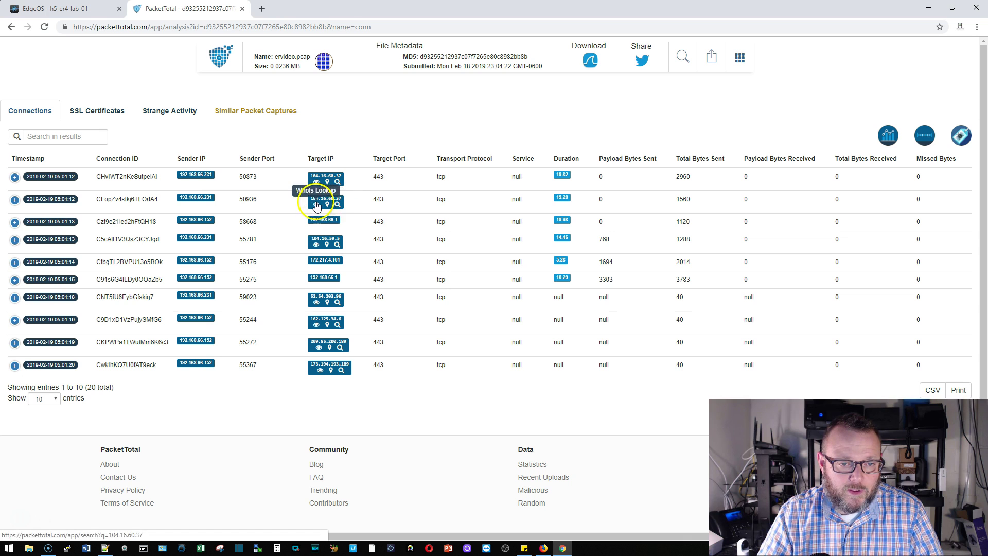
Step: Search PacketTotal for captures containing 104.16.60.37 and scroll through the matching results
click(336, 206)
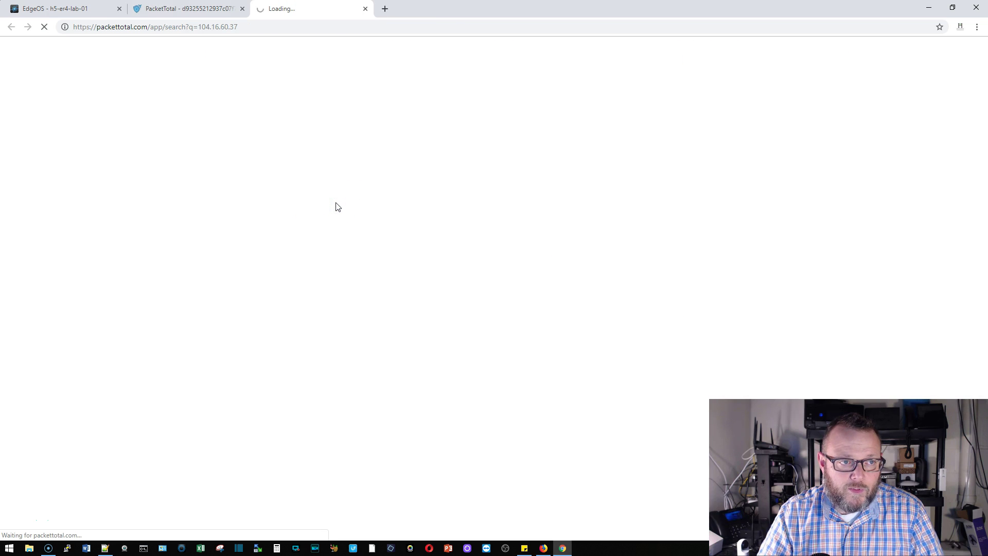
click(383, 200)
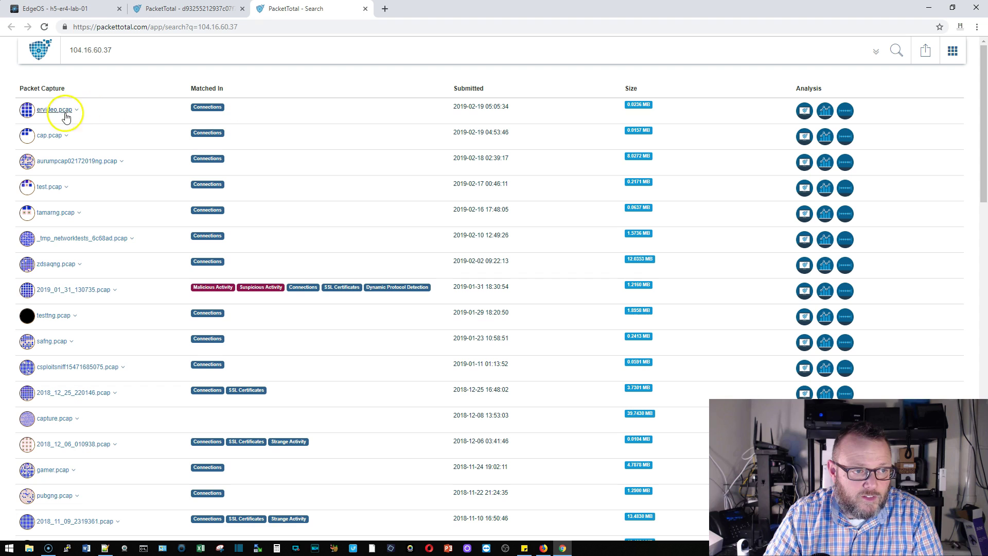
scroll(162, 282, down, 2)
scroll(162, 282, down, 4)
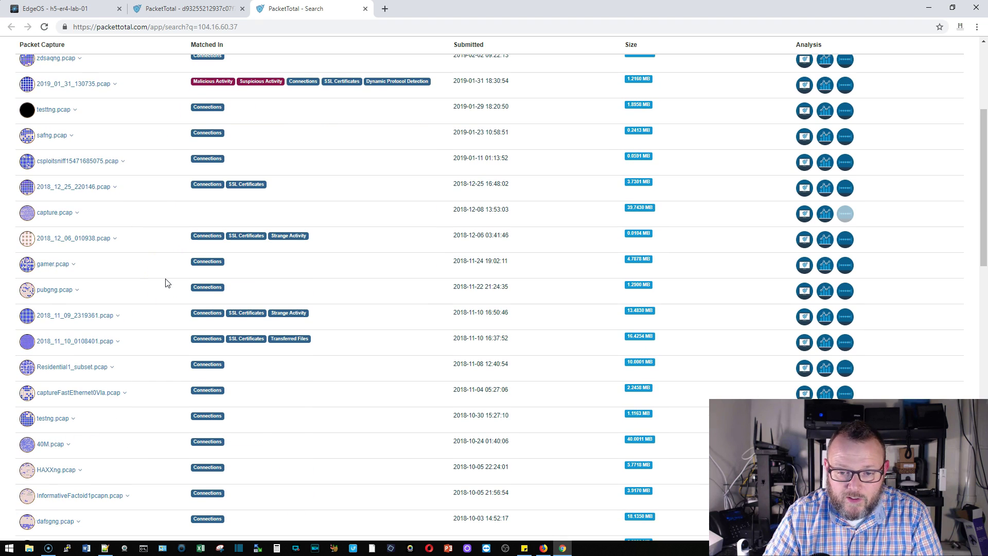
scroll(166, 282, down, 10)
scroll(166, 278, up, 15)
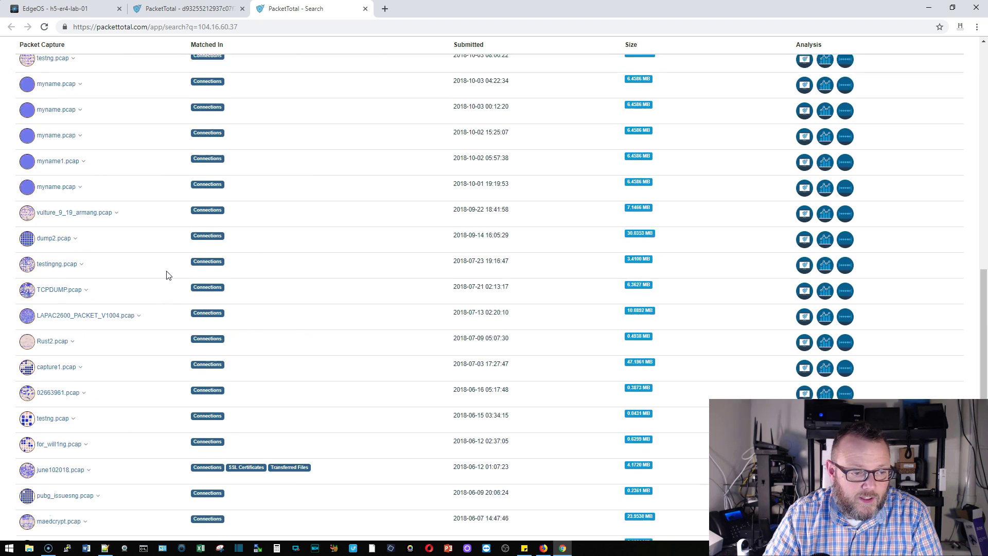
Step: Back in the analysis, run a WhoIs lookup on 104.16.60.37, showing network CLOUDFLARENET
click(365, 10)
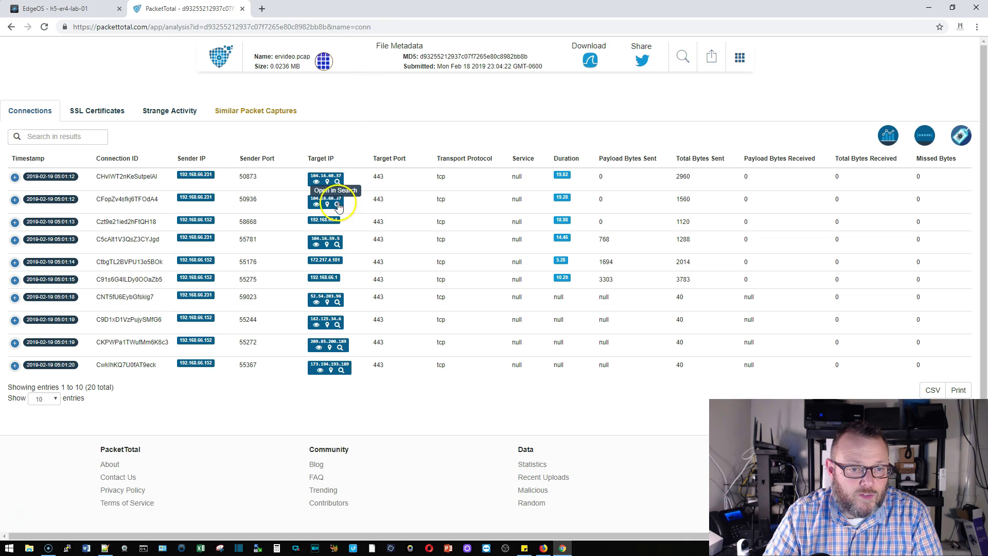
click(315, 183)
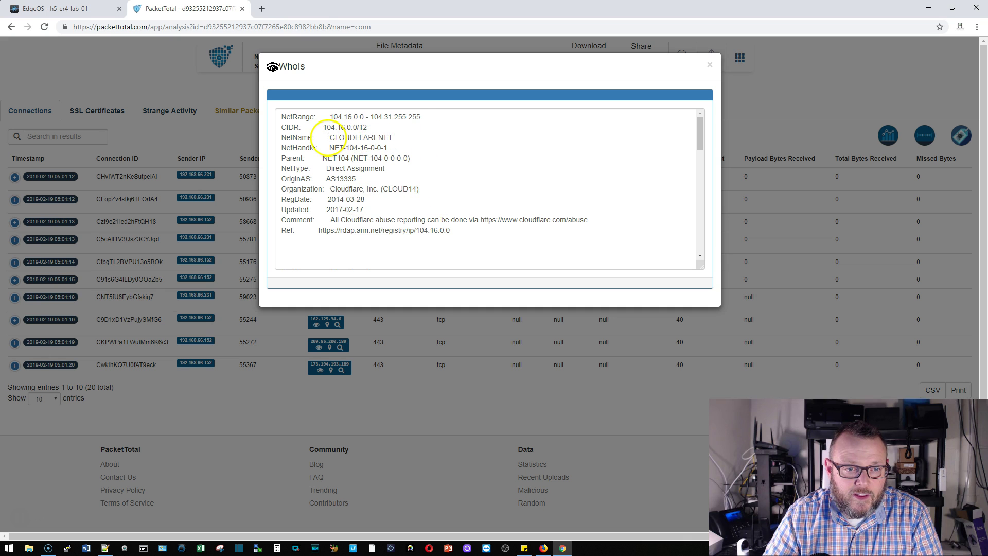
drag(328, 138, 393, 147)
click(413, 138)
scroll(476, 229, down, 8)
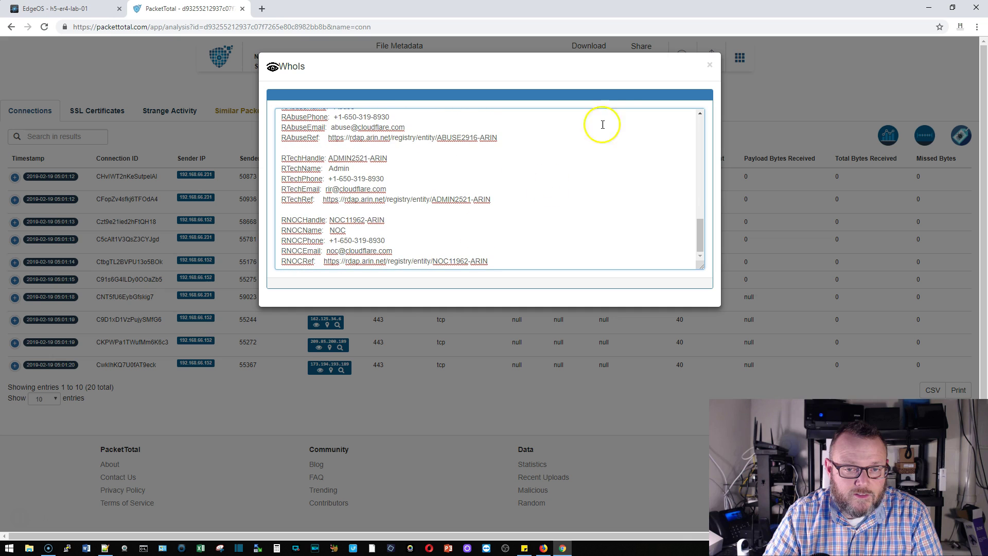
Step: Close the Cloudflare record and look up 52.54.203.96, registered to Amazon in 52.32.0.0/11
click(709, 68)
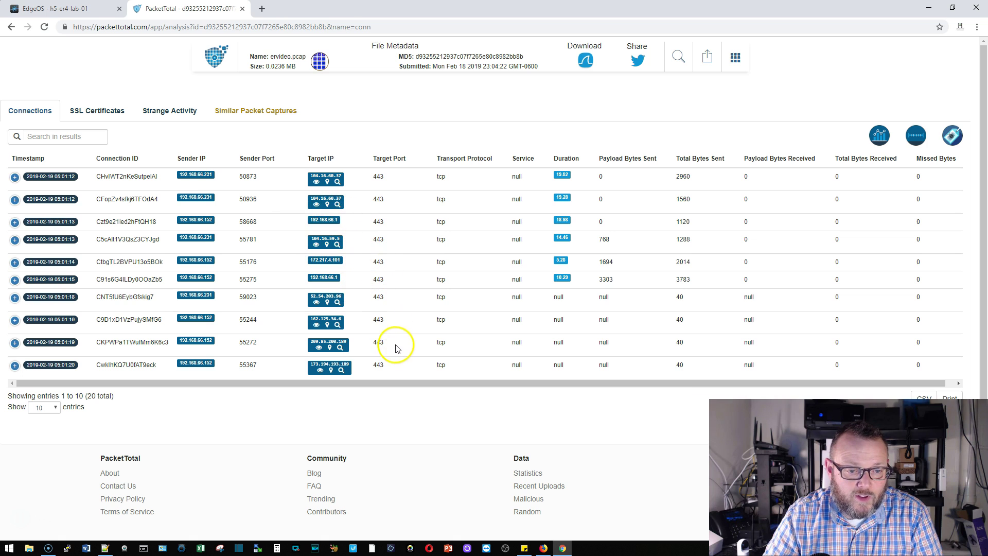
click(316, 304)
click(441, 180)
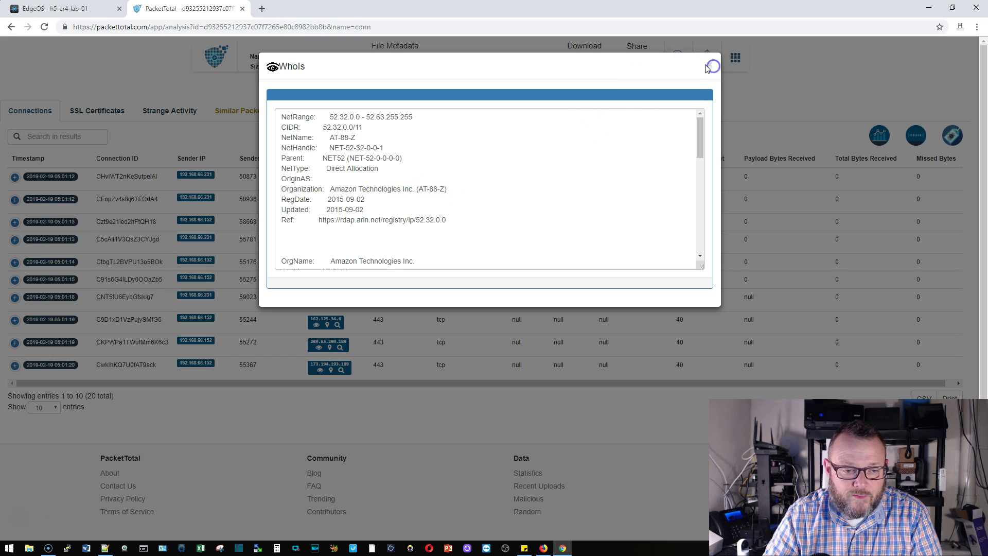
Step: Close the Amazon WhoIs record and return to the EdgeOS Traffic Analysis page
click(704, 65)
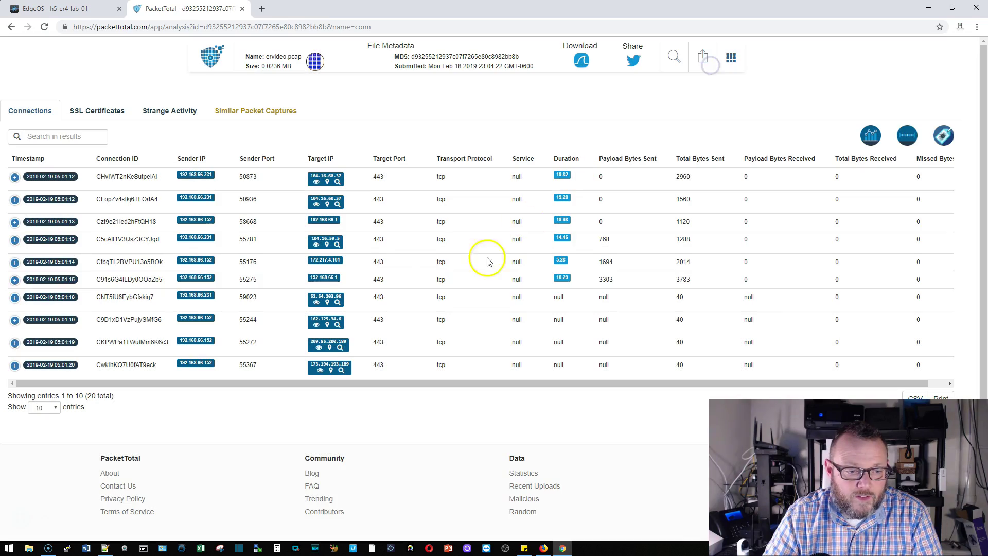
click(57, 9)
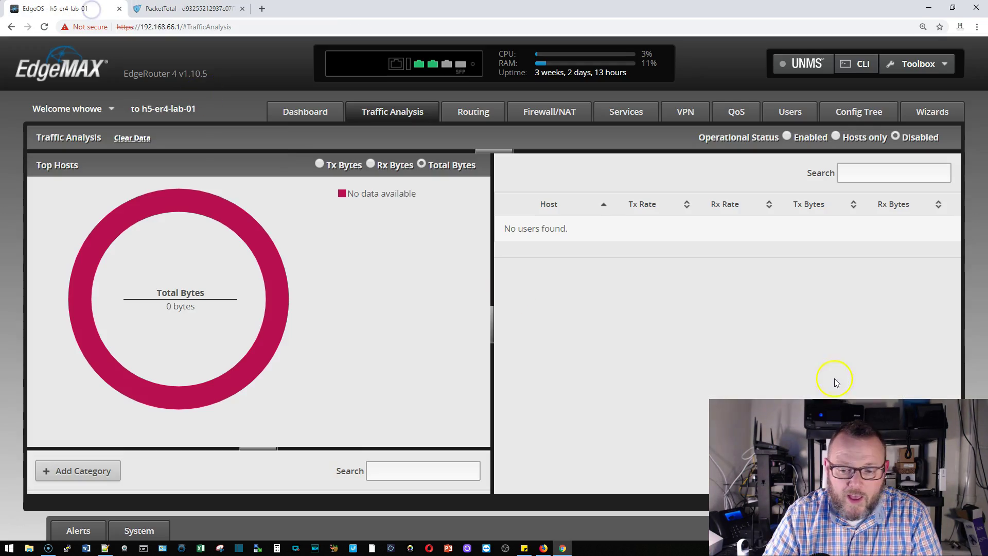